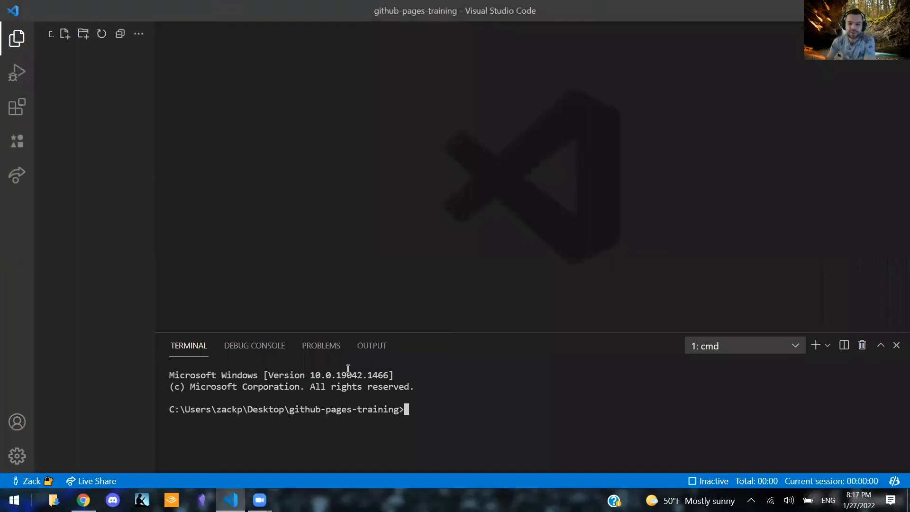
- Create a new file named index.html in the github-pages-training folder
left_click(63, 37)
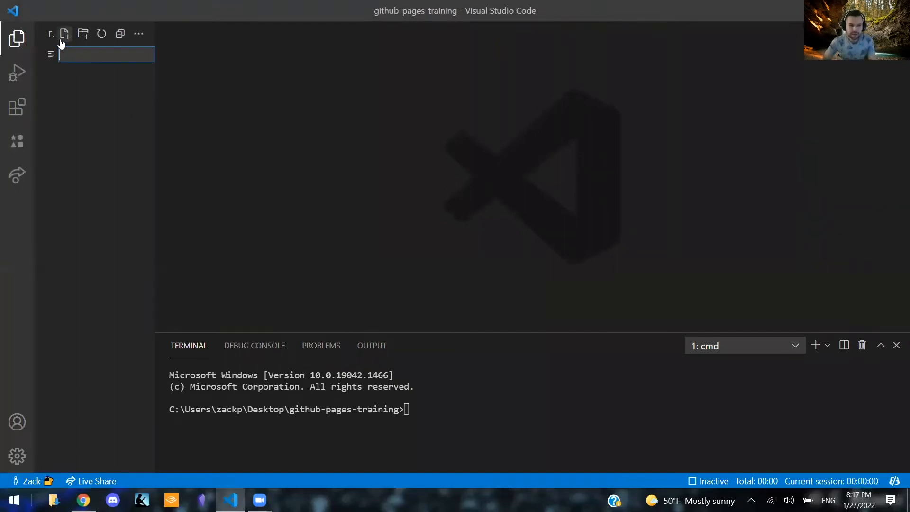
type("index.html")
key("Return")
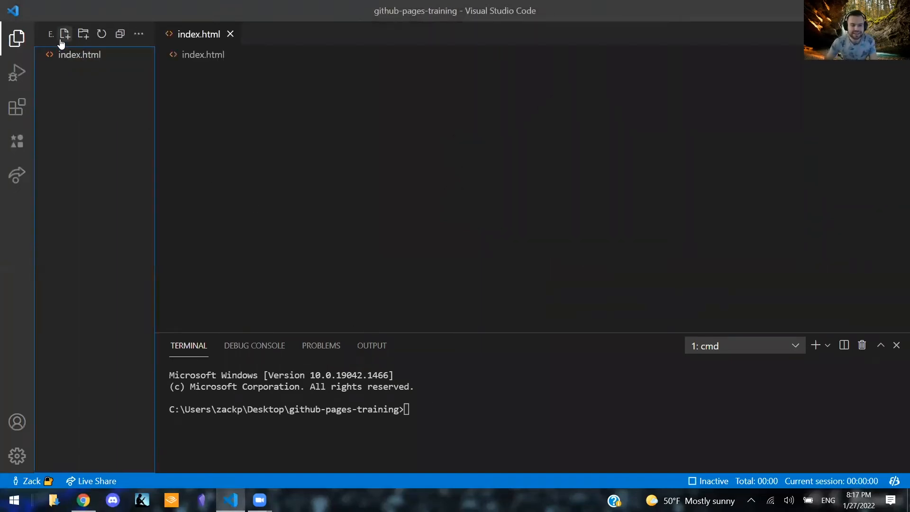
- Insert the Emmet HTML5 boilerplate into the empty index.html
type("i")
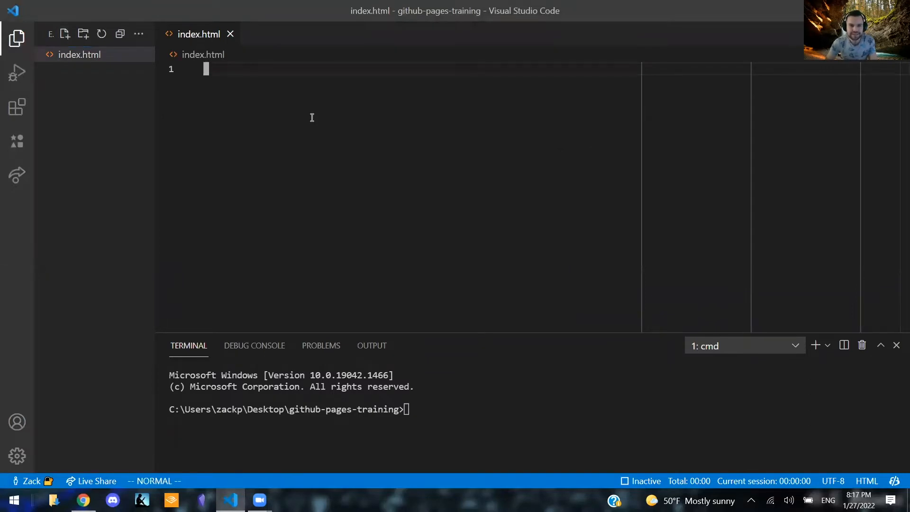
type("1!")
type("!")
key("Tab")
- Add an h1 heading reading "Hello World!" inside the body and save the file
key("Escape")
key("j")
key("j")
key("j")
key("j")
type("ih1")
key("Tab")
type("Hello World!")
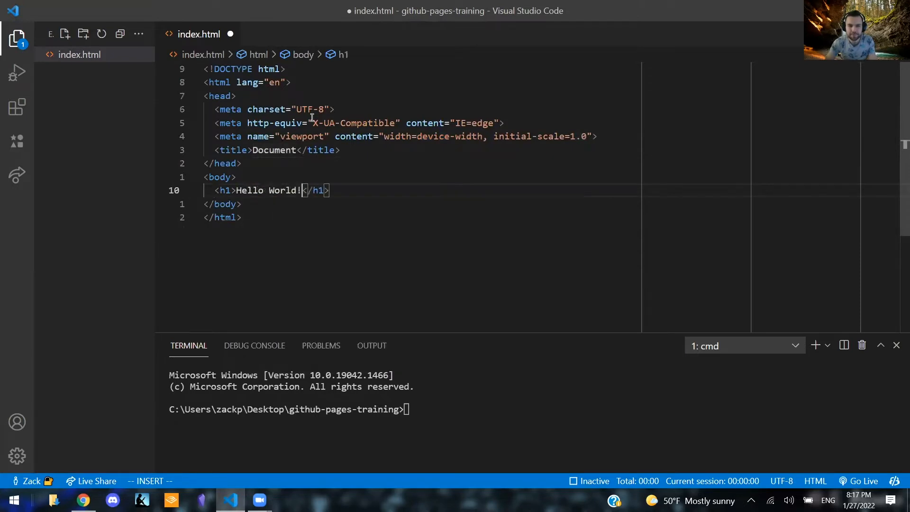
key("Escape")
type(":w")
key("Return")
- Add an <a> element with the text "Click me I'm a link." below the heading and save index.html
key("k")
key("k")
key("j")
key("j")
type("ob")
key("BackSpace")
type("c")
key("BackSpace")
type("a")
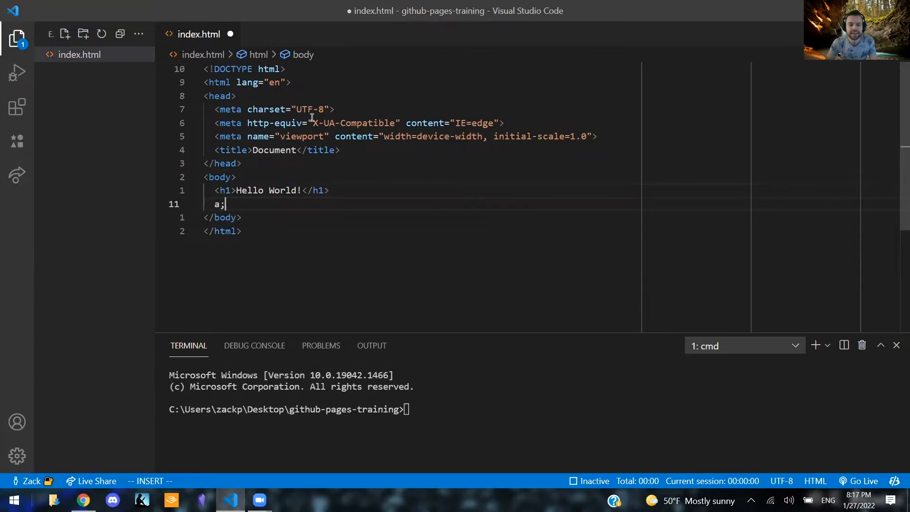
type("<a>")
key("Escape")
key("c")
key("c")
type("<a>")
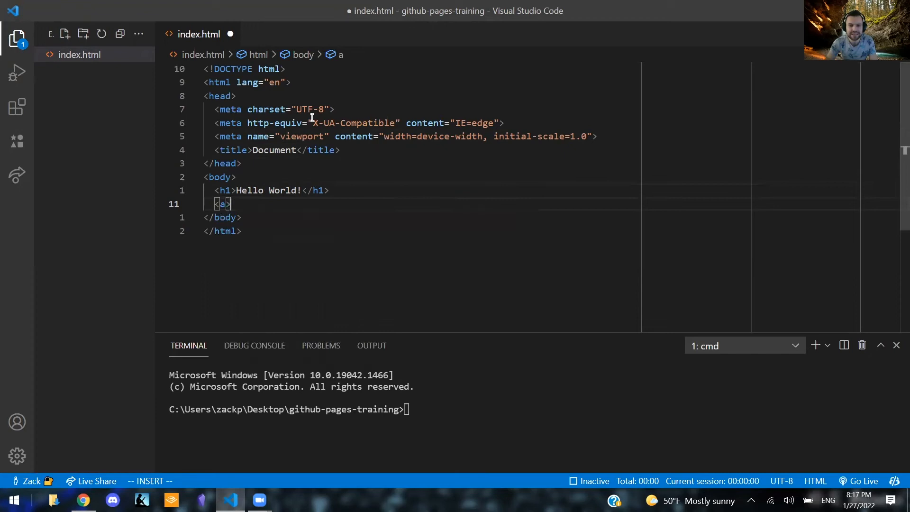
key("BackSpace")
type("Click me")
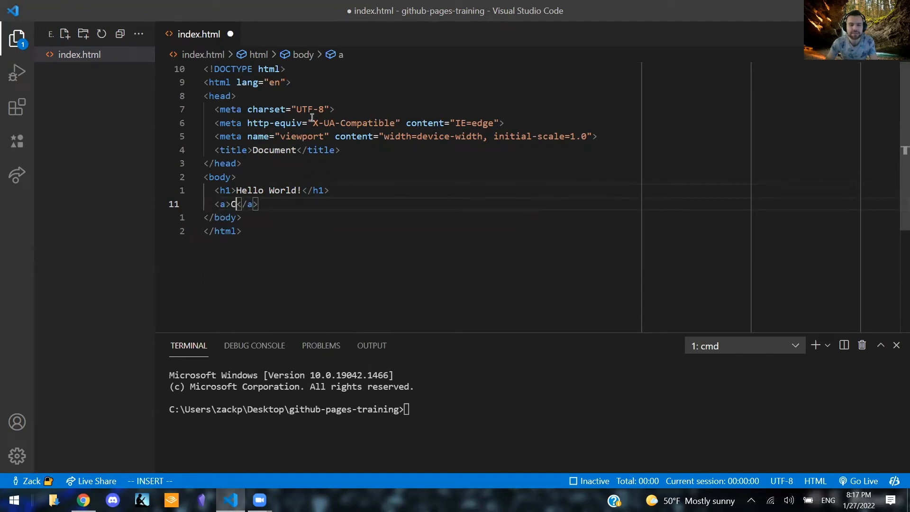
type(" I'm a link.")
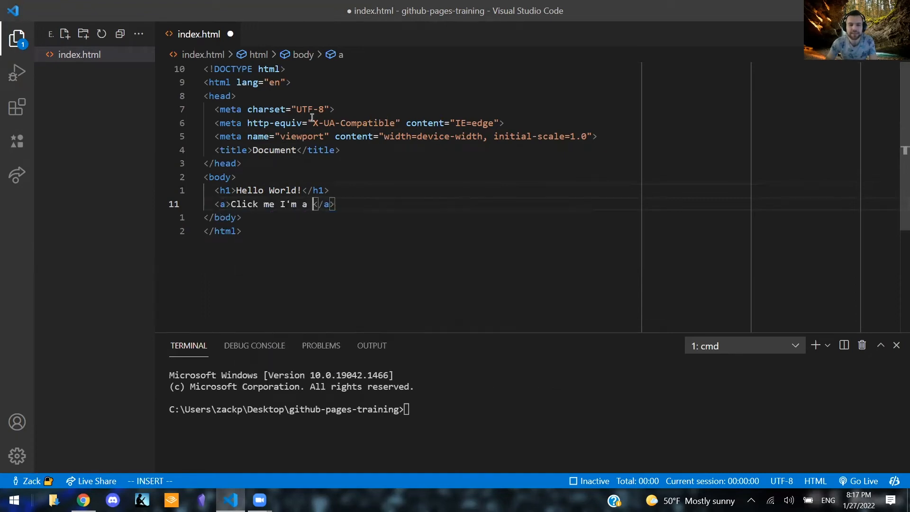
key("Escape")
type(":w")
key("Return")
key("b")
key("b")
key("b")
key("b")
key("b")
key("b")
key("b")
key("b")
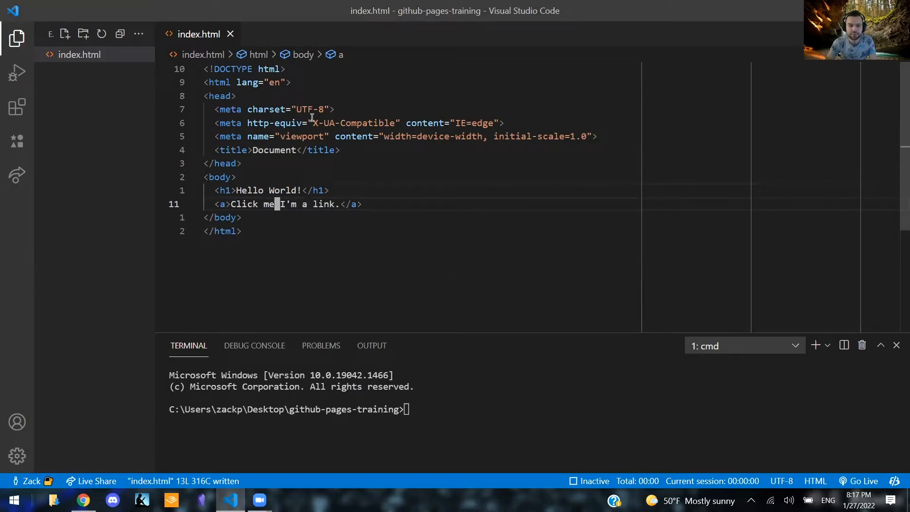
type("il")
key("BackSpace")
key("BackSpace")
type("class='")
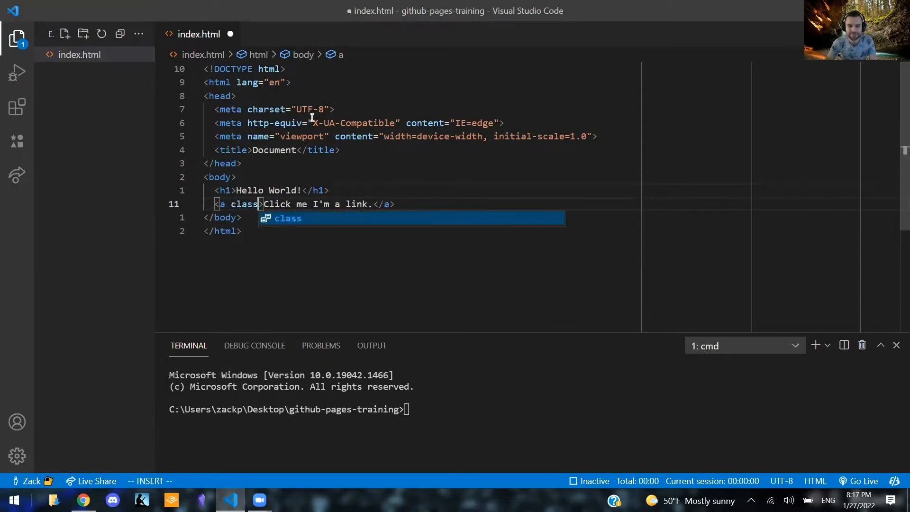
key("BackSpace")
type("\"")
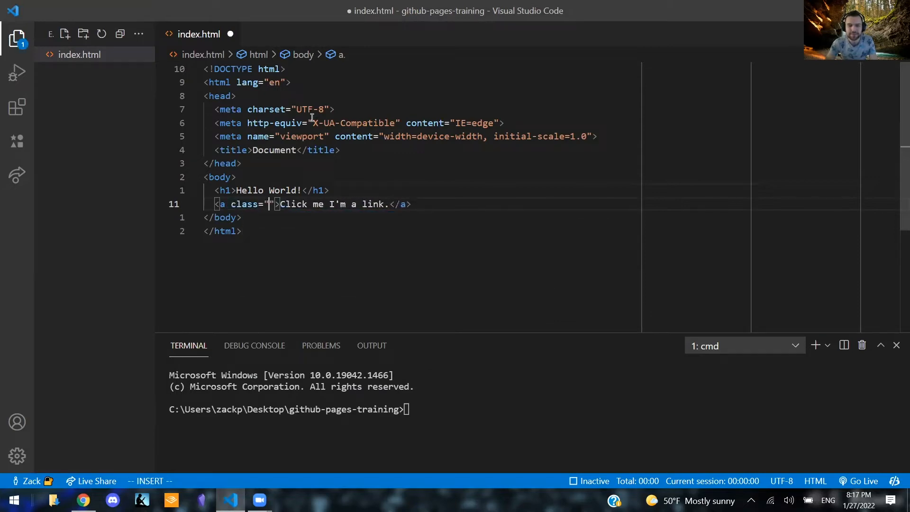
key("BackSpace")
key("BackSpace")
key("BackSpace")
key("BackSpace")
key("BackSpace")
key("BackSpace")
key("BackSpace")
type("href='")
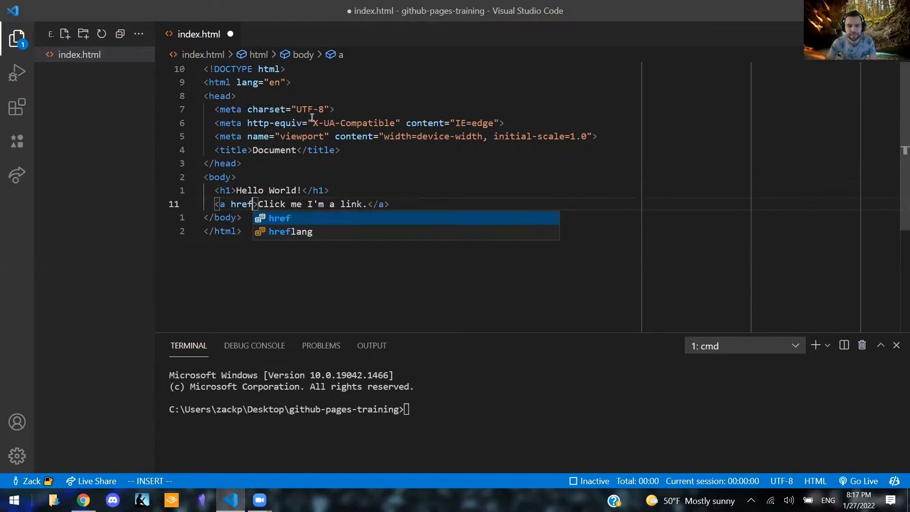
key("BackSpace")
type("\"google")
key("ctrl+BackSpace")
key("BackSpace")
type("\"https;//")
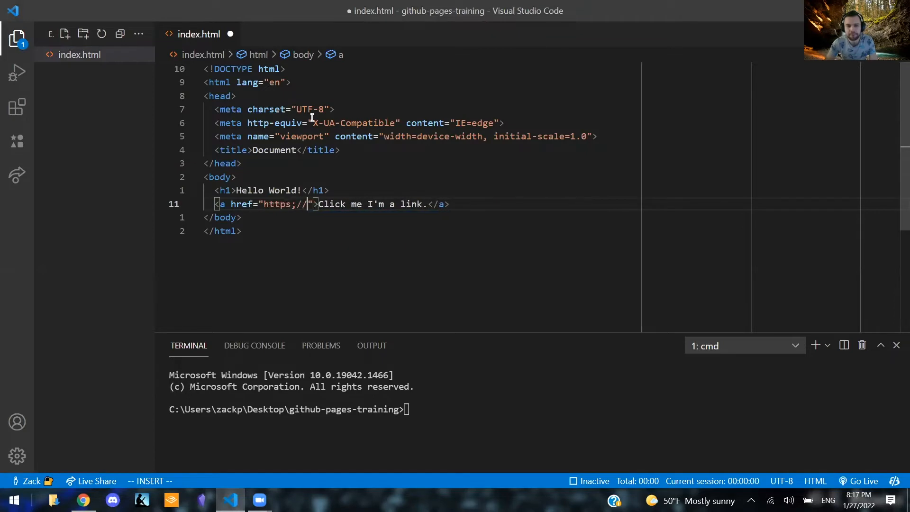
key("BackSpace")
key("BackSpace")
type("://www.goog")
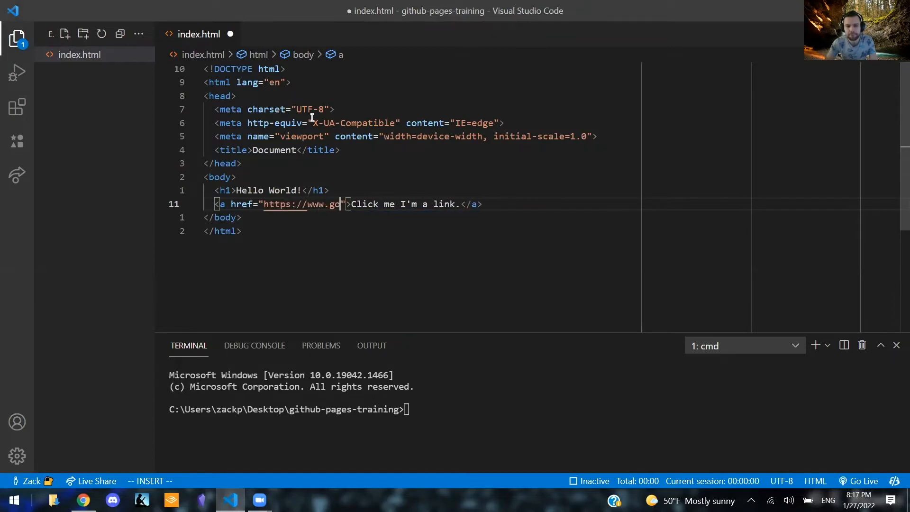
type("le.com")
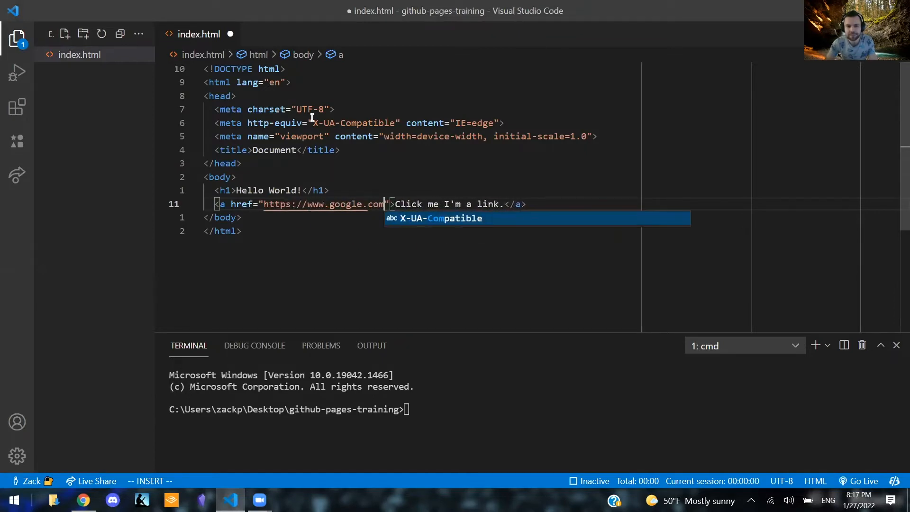
key("Escape")
type("jk")
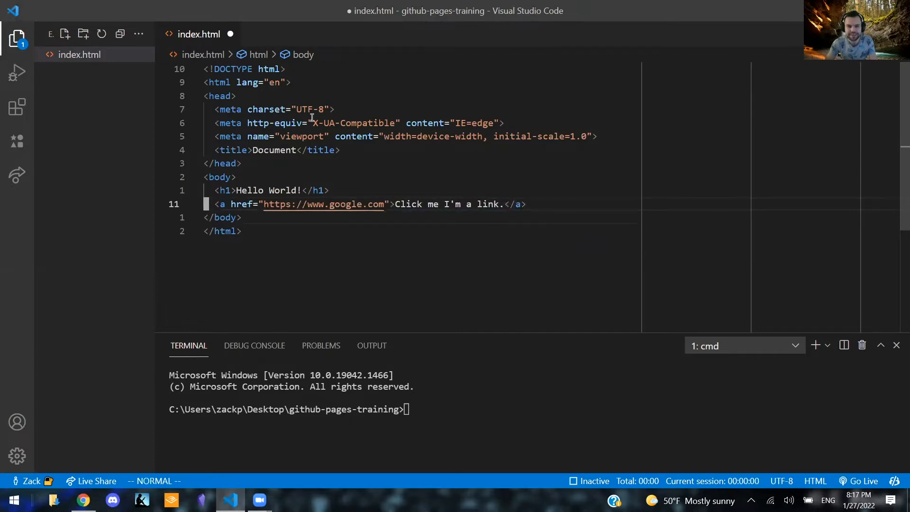
type(":w")
key("Return")
key("k")
key("j")
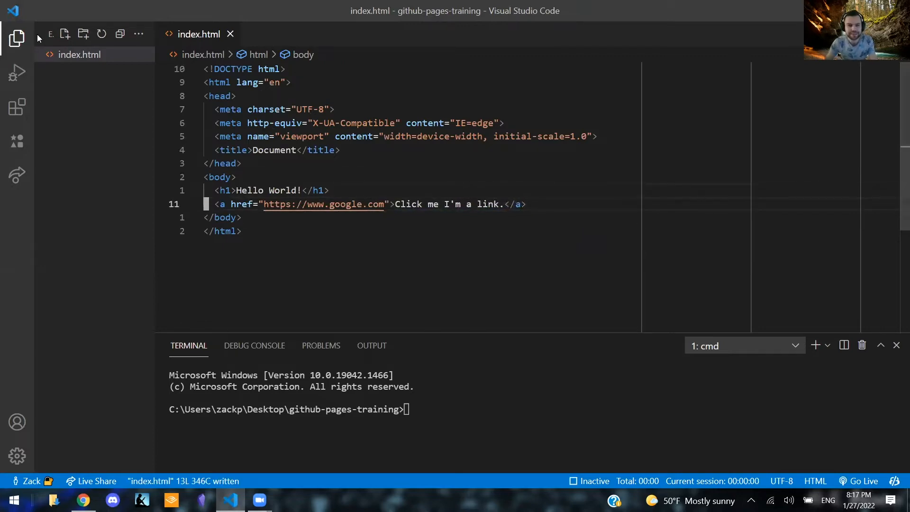
- Preview index.html in the browser with Live Server
left_click(97, 57)
right_click(96, 57)
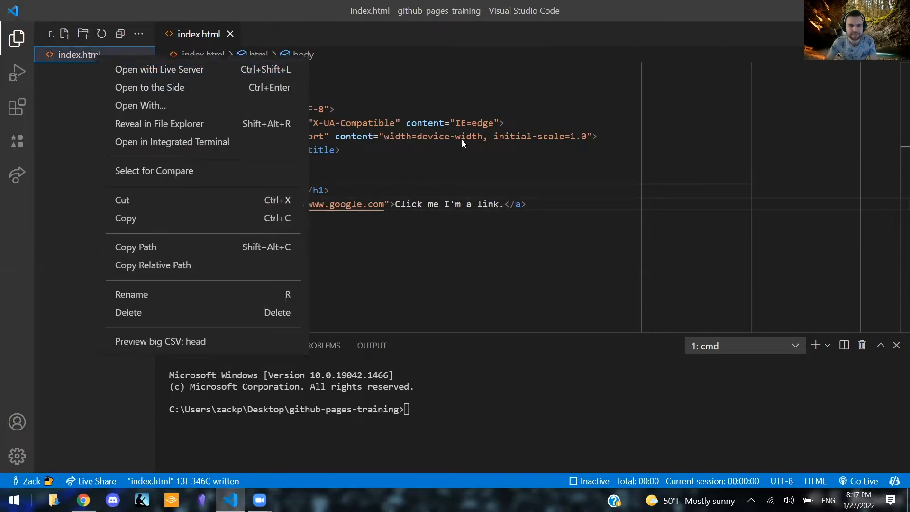
right_click(474, 137)
left_click(545, 379)
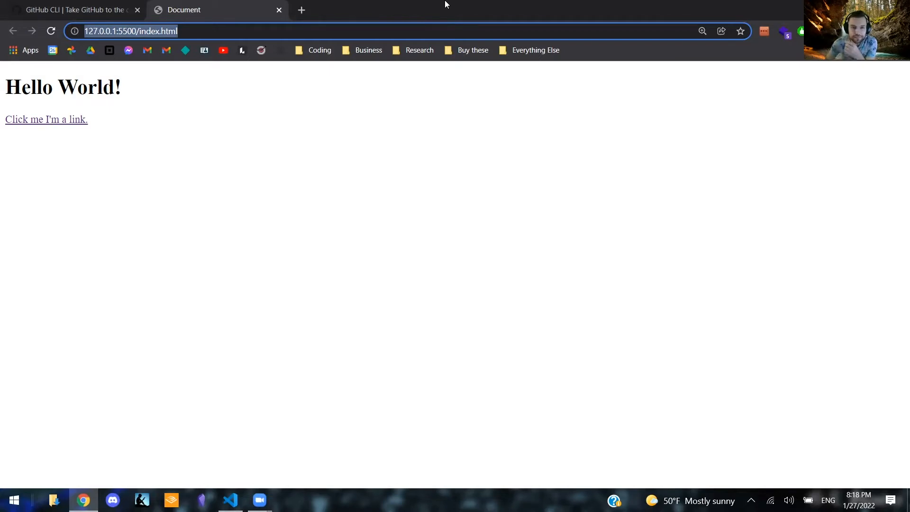
- Switch back to Visual Studio Code and run gh repo create in the terminal, choosing to create a new GitHub repository from scratch
key("alt+Tab")
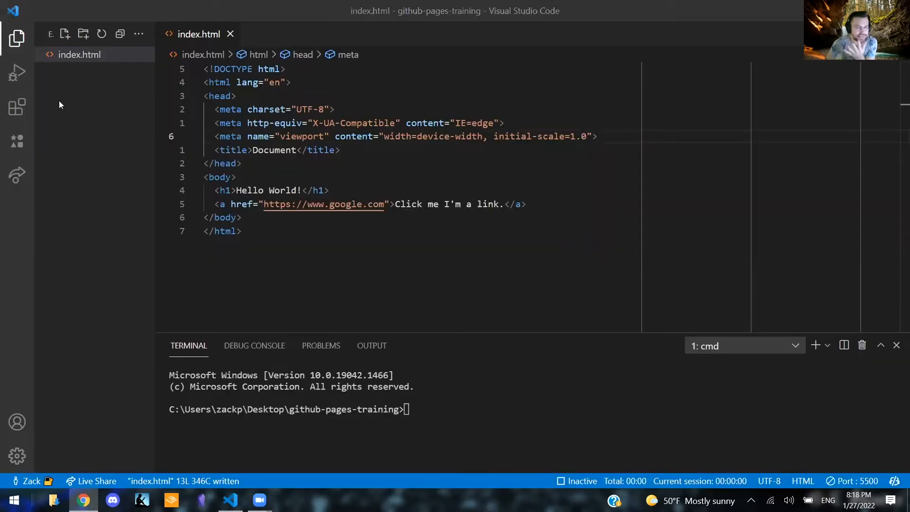
left_click(428, 218)
left_click(400, 241)
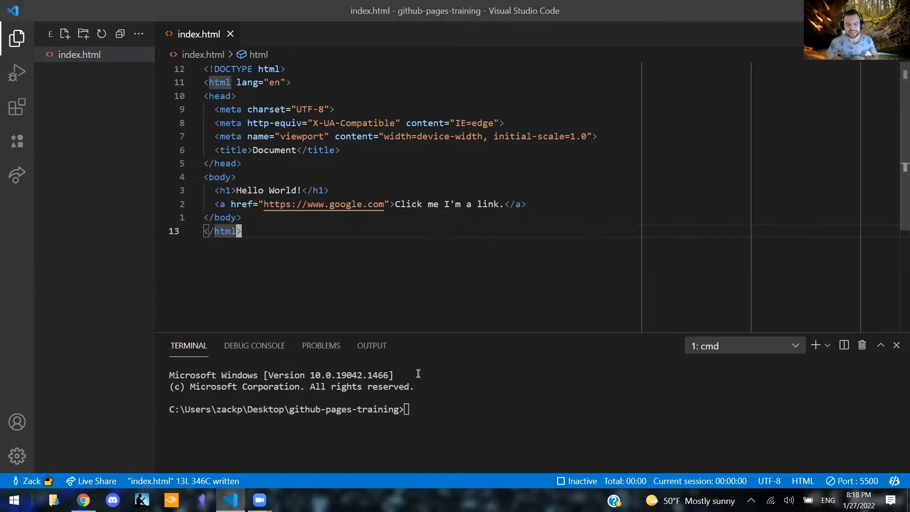
left_click_drag(411, 331, 410, 311)
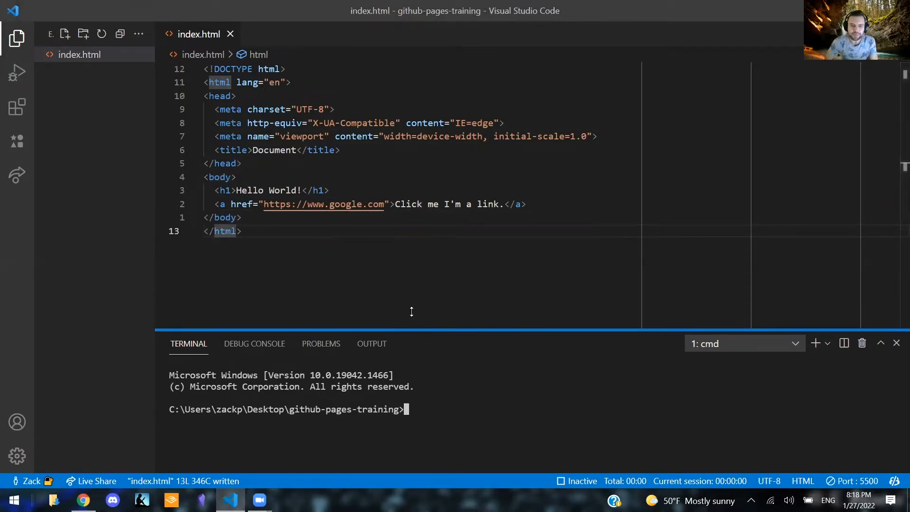
type("gh")
key("BackSpace")
key("BackSpace")
type("gh ")
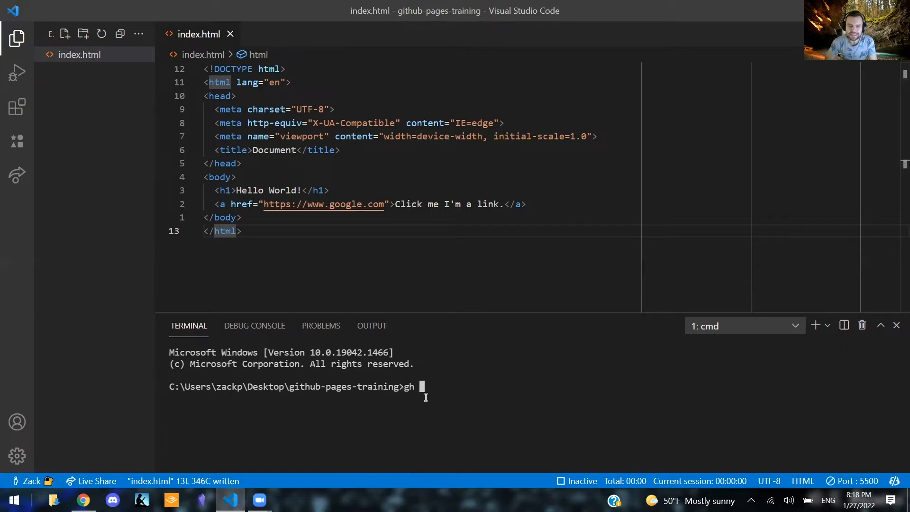
type("repo create")
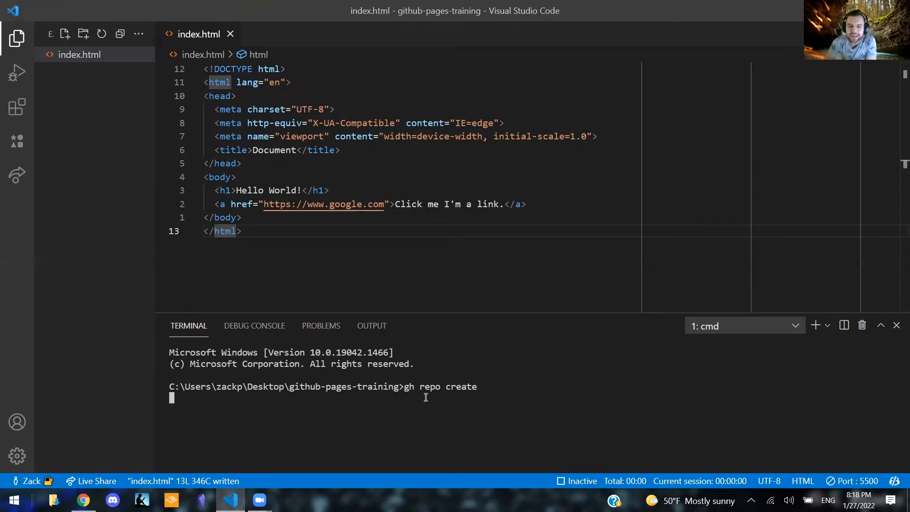
key("Return")
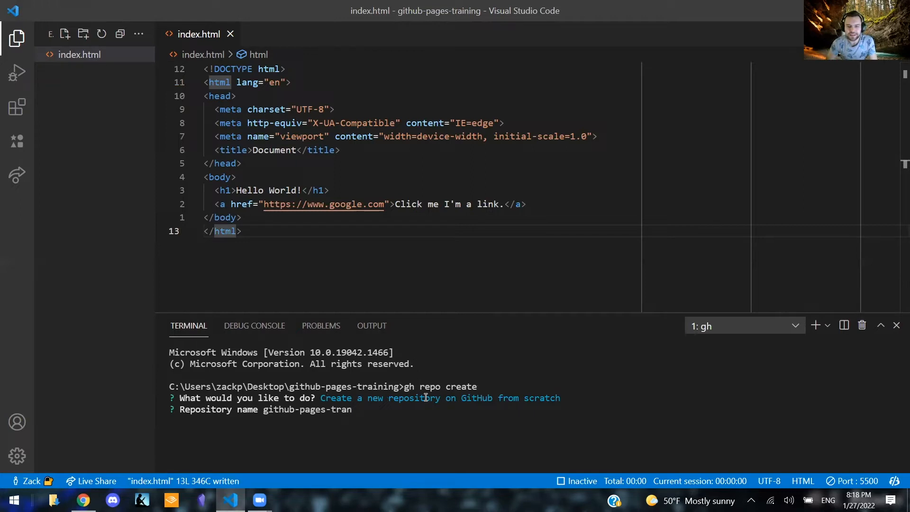
- Name the repository github-pages-training-site and give it the description "meh"
type("github-pages-training-site")
key("Return")
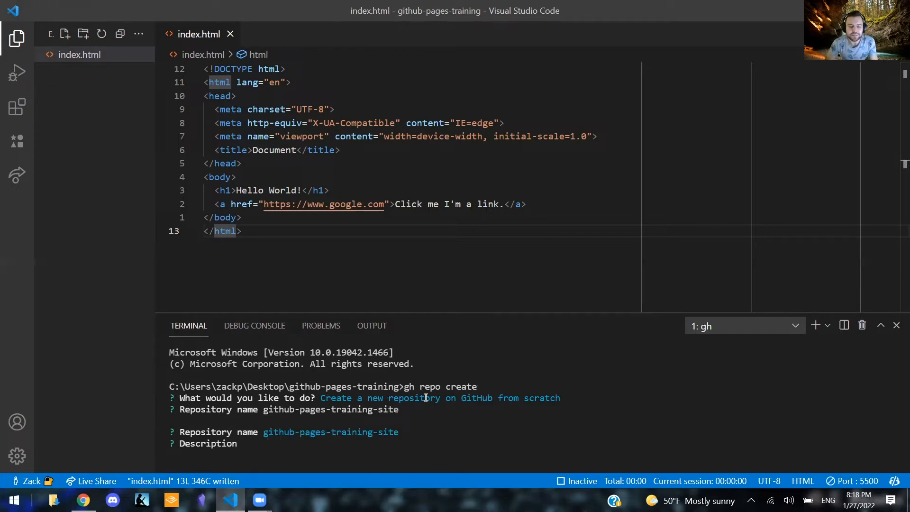
type("meh")
key("Return")
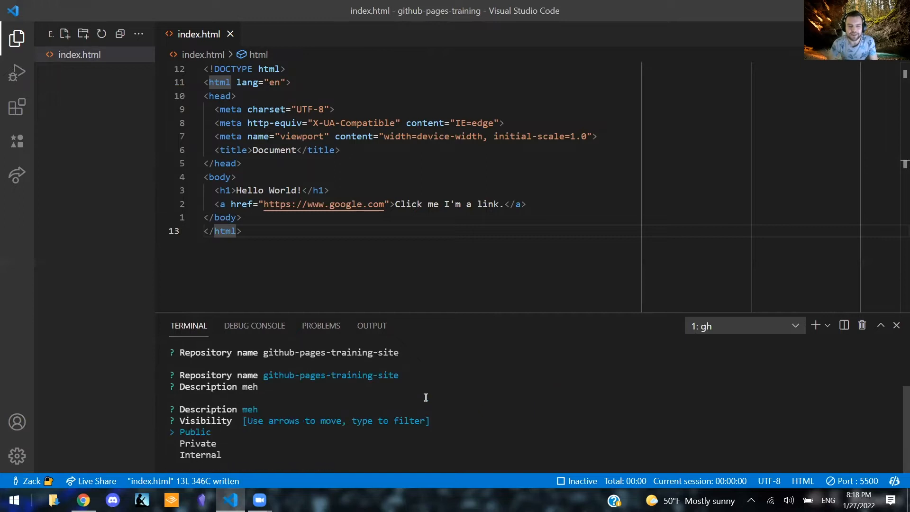
- Create the repository as Public without a .gitignore or license, and decline cloning it locally
key("Return")
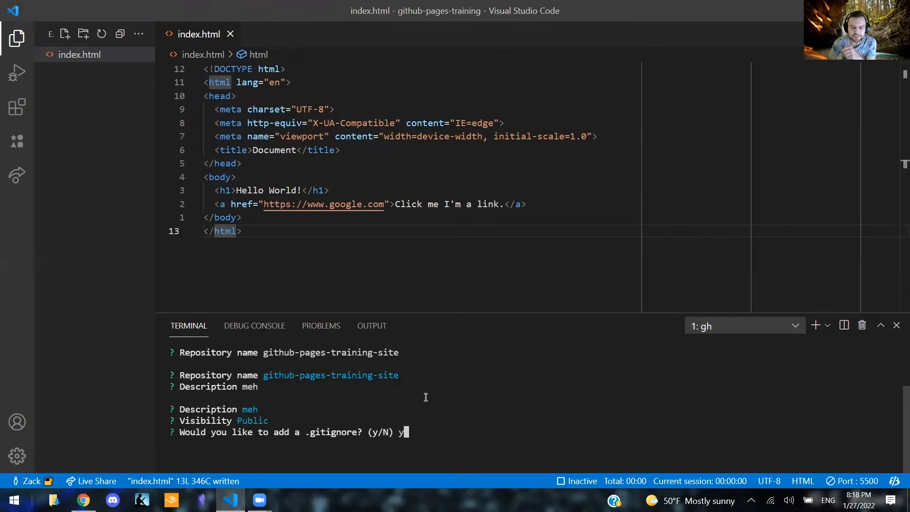
type("n")
key("Return")
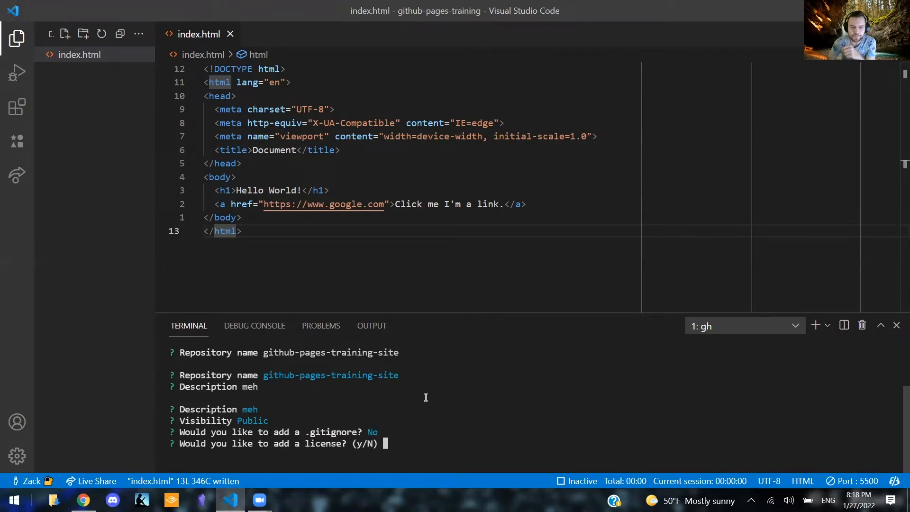
type("n")
key("Return")
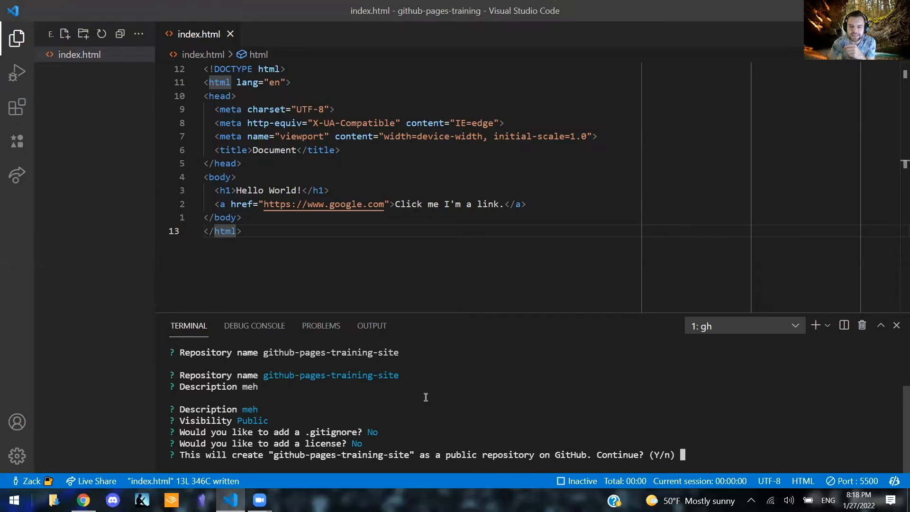
type("y")
key("Return")
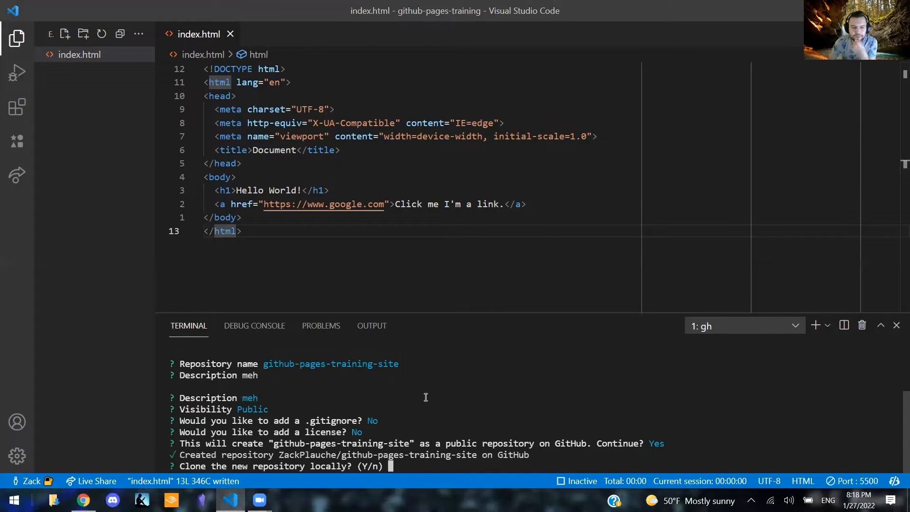
type("n")
key("Return")
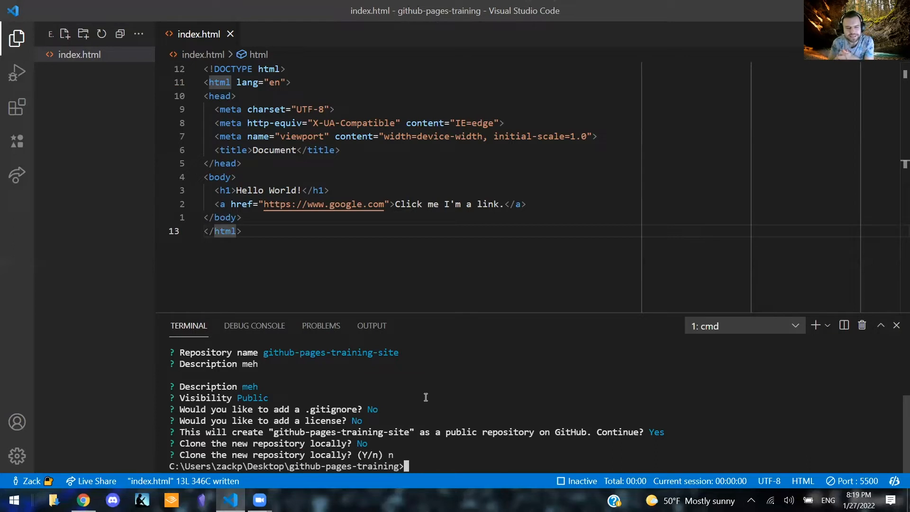
- Initialize a local Git repository in the github-pages-training folder with git init
type("git init")
key("Return")
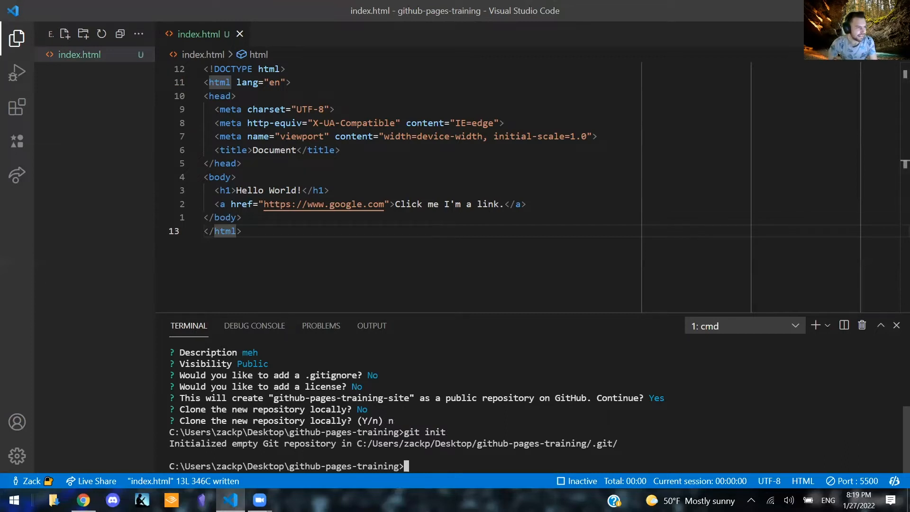
- Switch to Chrome and load the account's GitHub profile page at github.com in a new tab
key("alt+Tab")
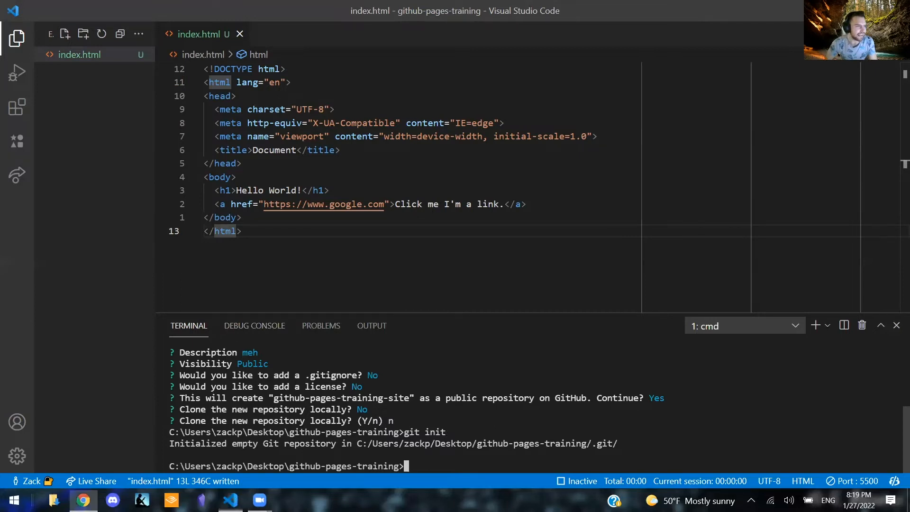
left_click(305, 5)
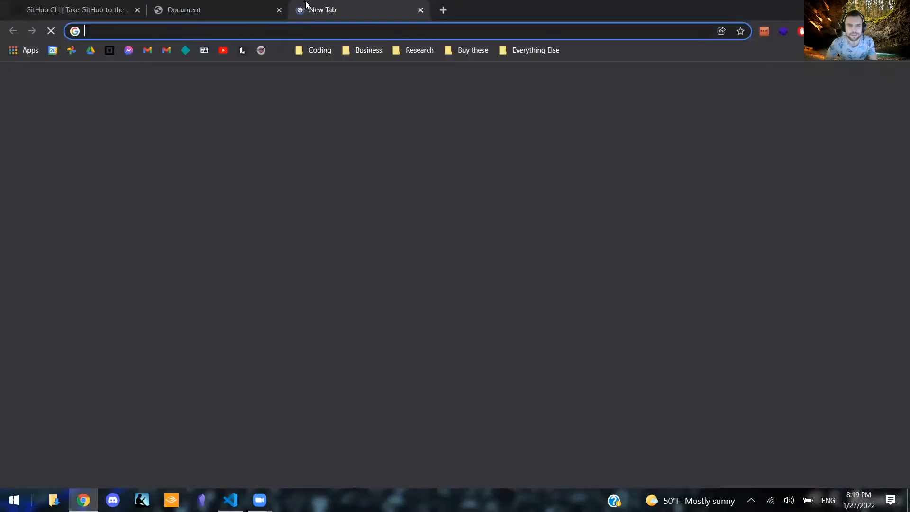
type("gith")
key("BackSpace")
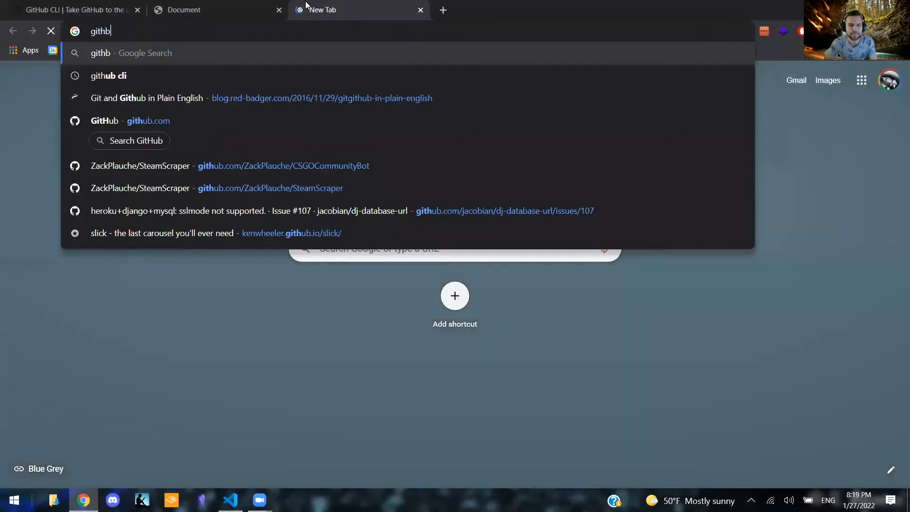
type("ub.com/")
key("Return")
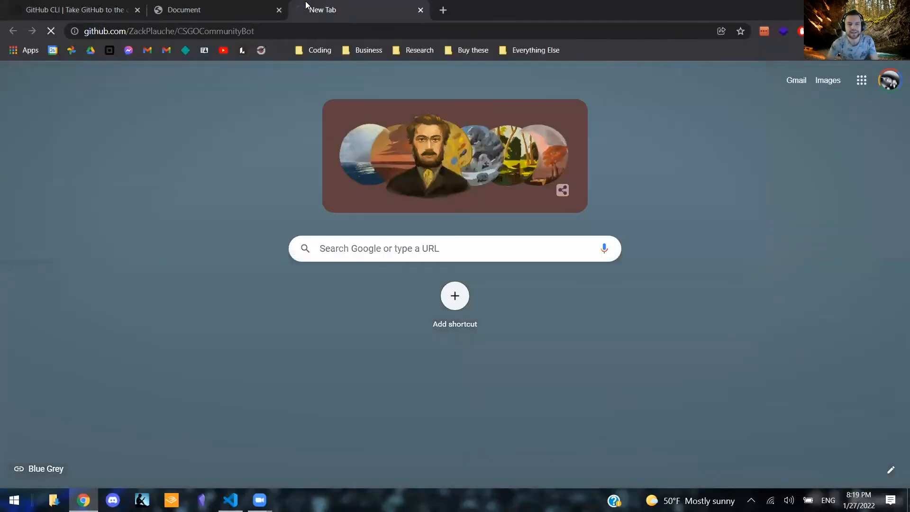
left_click_drag(229, 31, 175, 37)
type("/CSGOCommunityBot")
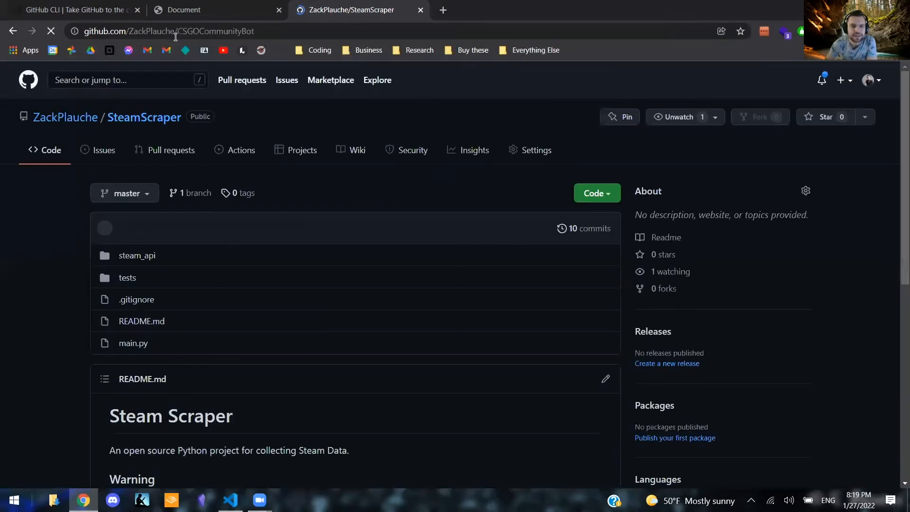
key("Return")
left_click_drag(259, 32, 174, 43)
key("BackSpace")
key("Return")
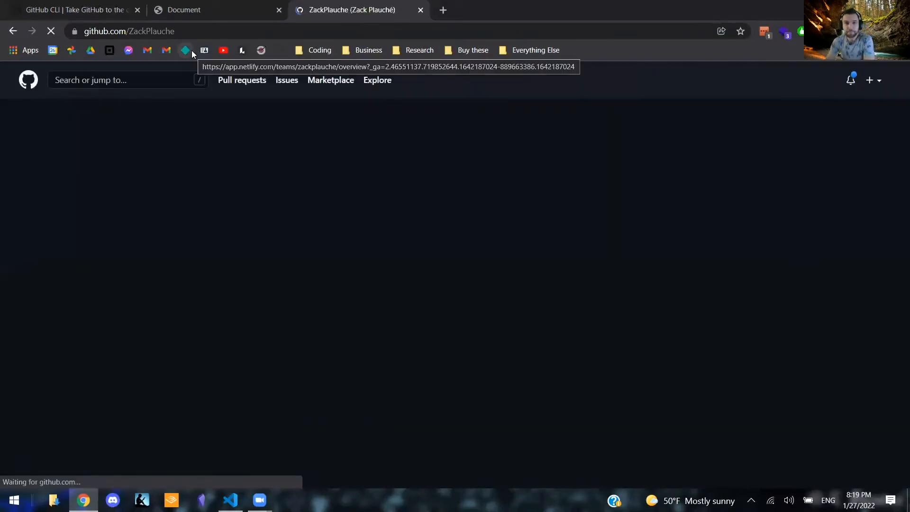
scroll(357, 271, "down", 1)
scroll(609, 254, "up", 1)
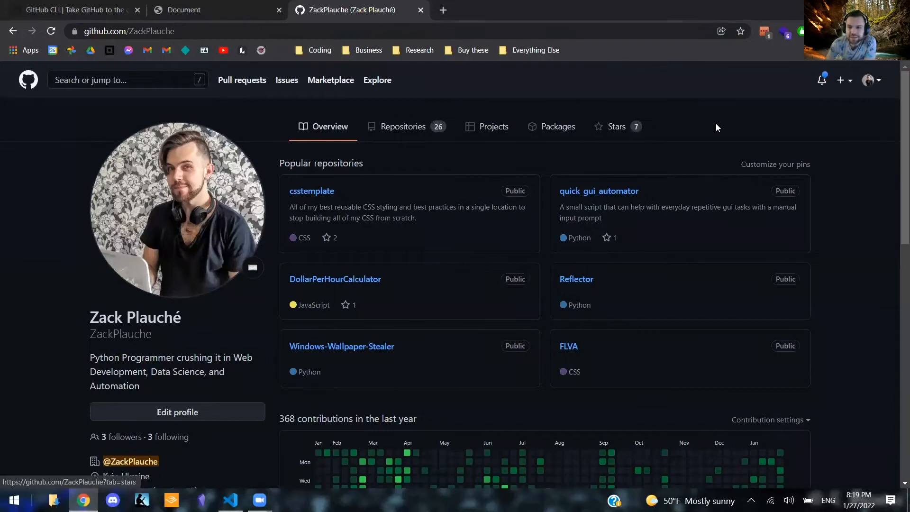
- Open the github-pages-training-site repository from the account's list of repositories
left_click(871, 81)
left_click(820, 184)
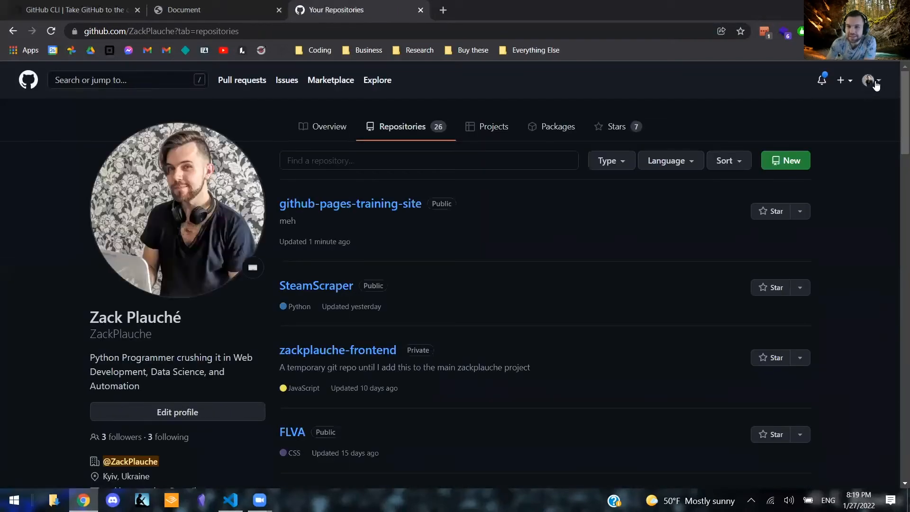
left_click(334, 208)
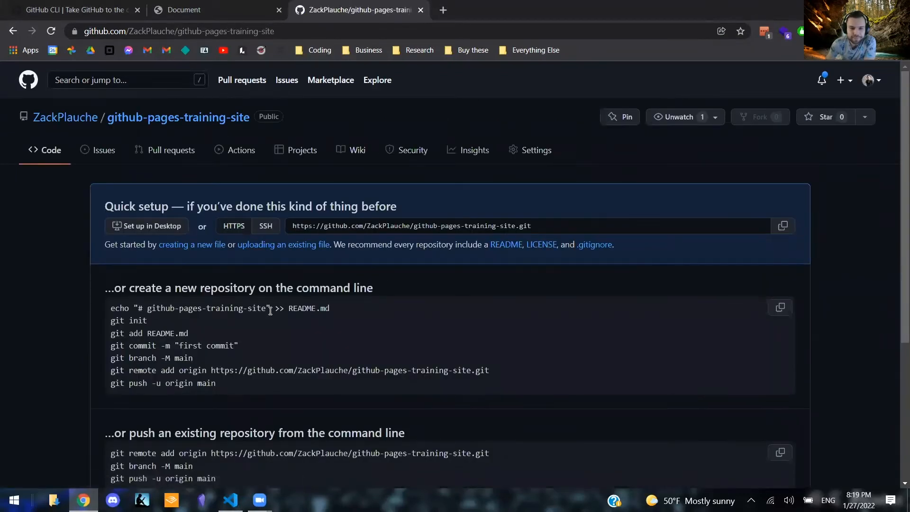
- Copy the git remote add origin command from the repository's instructions for creating a new repository on the command line
scroll(270, 310, "down", 1)
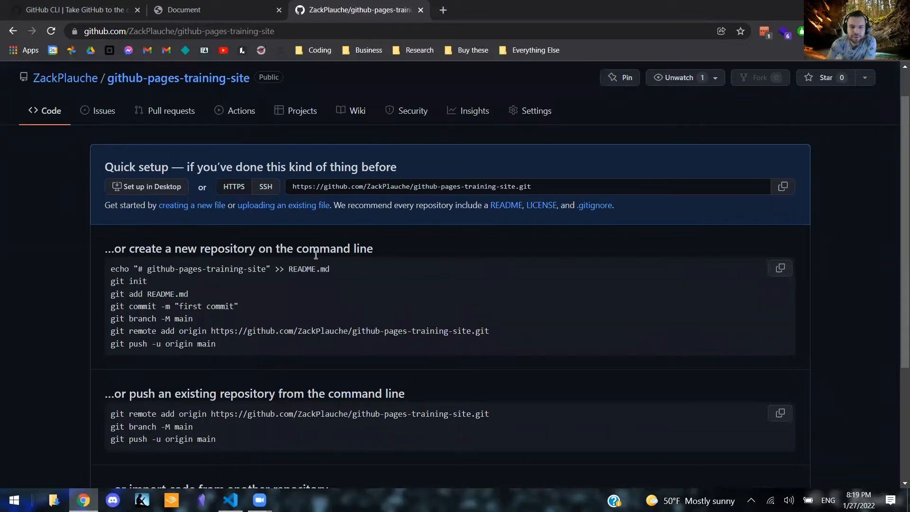
left_click(342, 191)
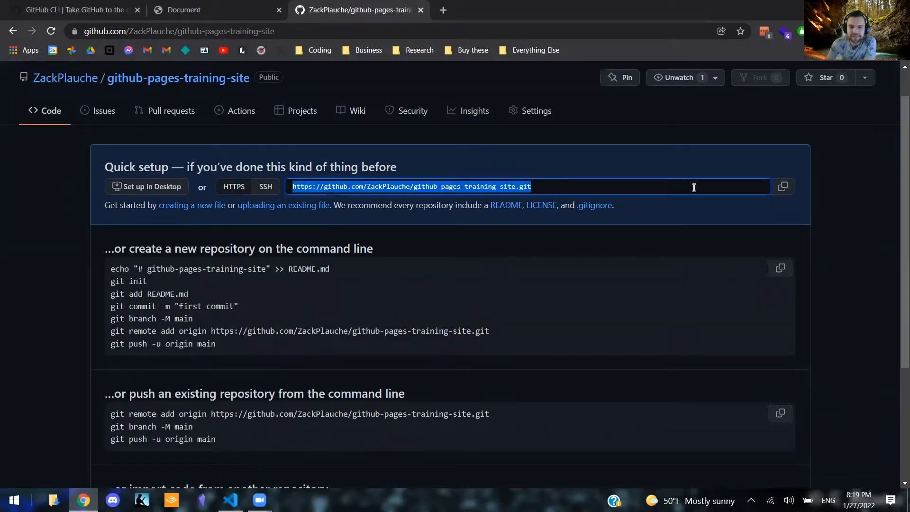
right_click(454, 191)
left_click(508, 203)
left_click_drag(112, 329, 499, 334)
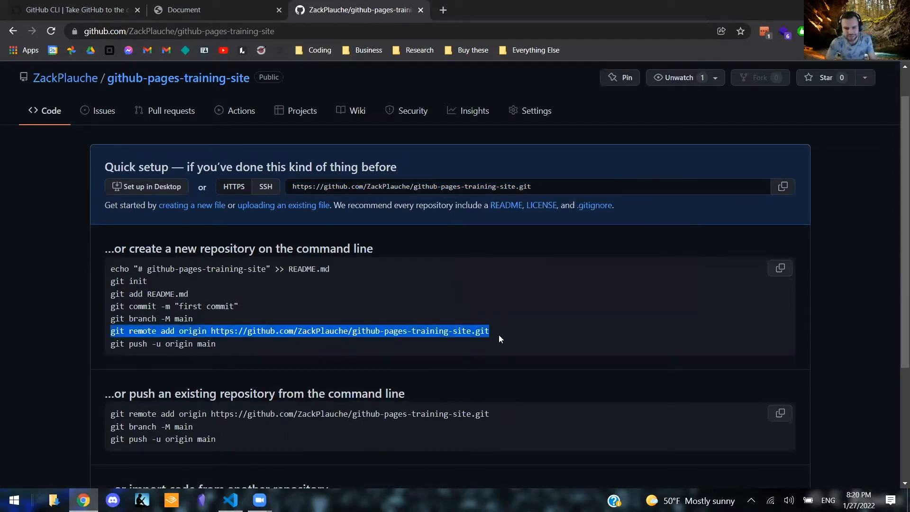
key("ctrl+c")
- Switch to Visual Studio Code and run the copied git remote add origin command in the terminal
left_click(230, 500)
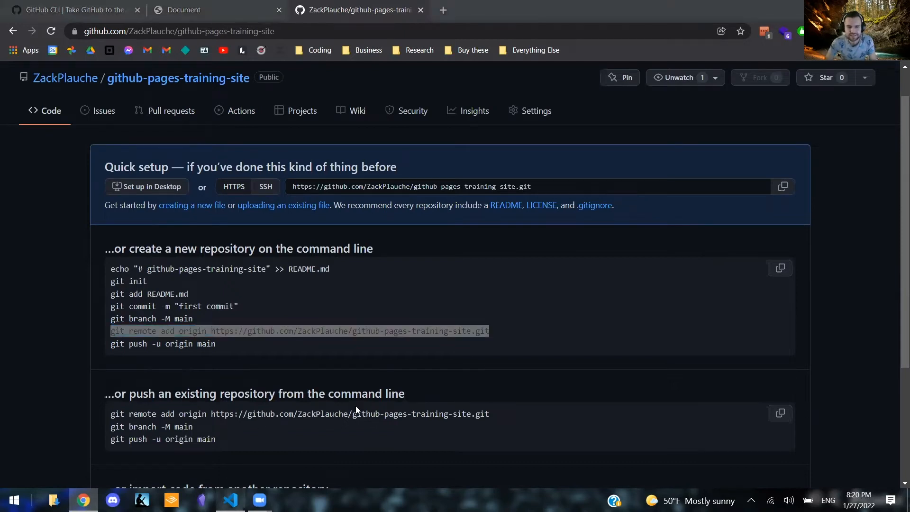
key("ctrl+v")
key("Return")
key("Return")
key("Return")
key("Return")
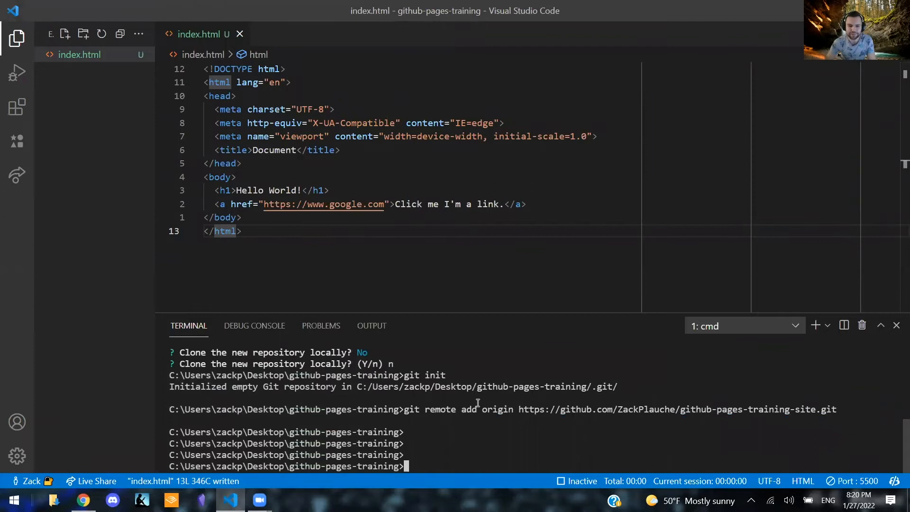
left_click_drag(406, 374, 454, 379)
left_click(455, 379)
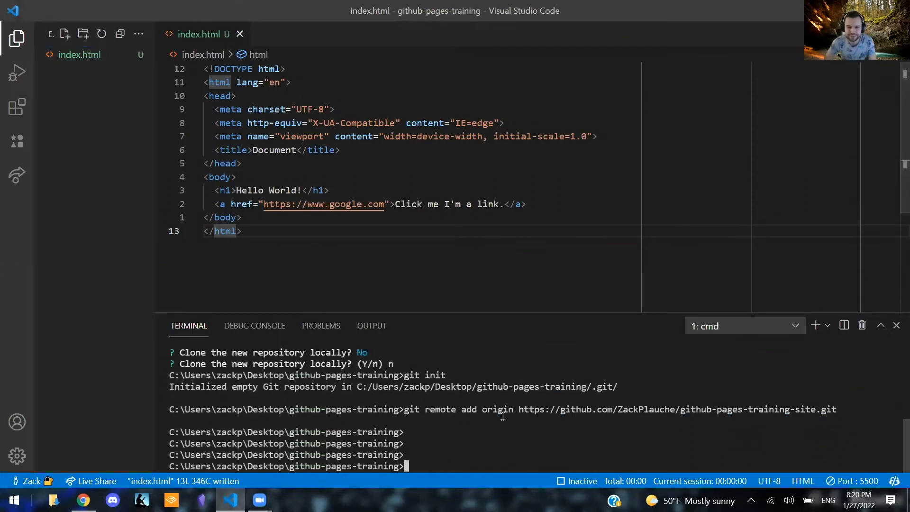
- Stage all files with git add . and commit them with the message "Initial commit"
type("git asd")
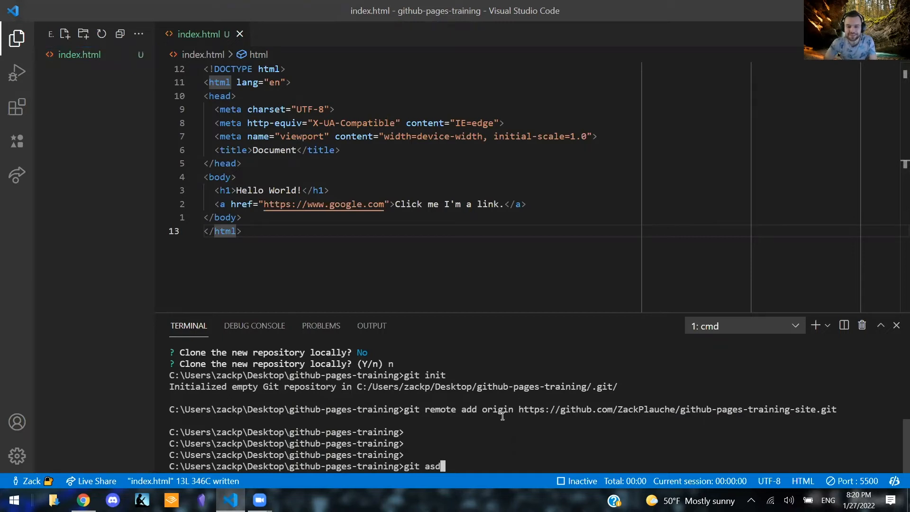
type(" .")
key("Return")
type("git commi ")
type(" -m \"Inita")
key("BackSpace")
type("ial comi")
key("BackSpace")
type("mit\"")
key("Return")
- Push the commit to GitHub with git push -u origin master
type("git")
key("BackSpace")
key("BackSpace")
key("BackSpace")
type("github-pages-training>git ")
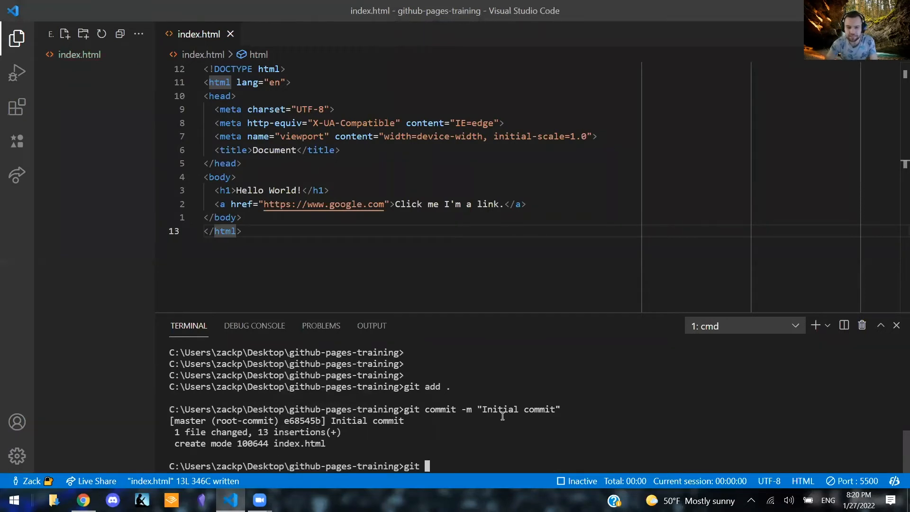
type("push -u origin master")
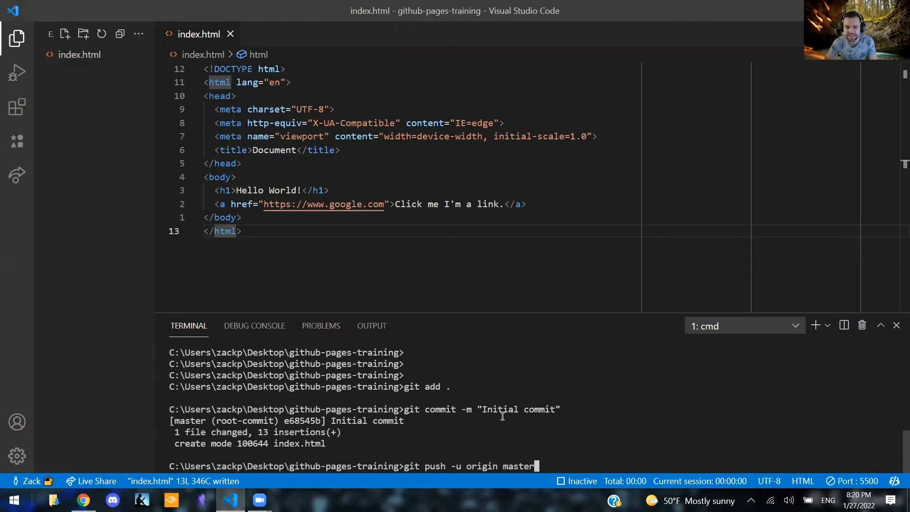
key("Return")
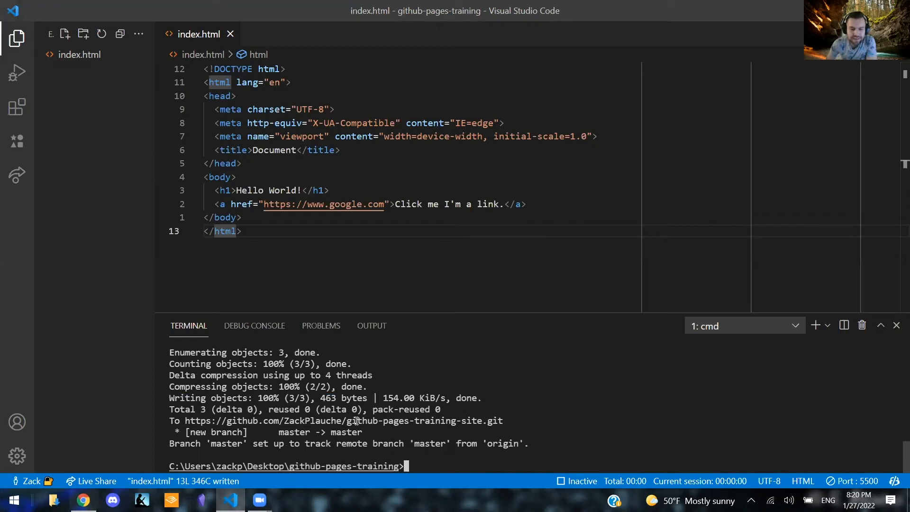
- Open the repository's GitHub page in the browser by running gh repo view --web
type("h view")
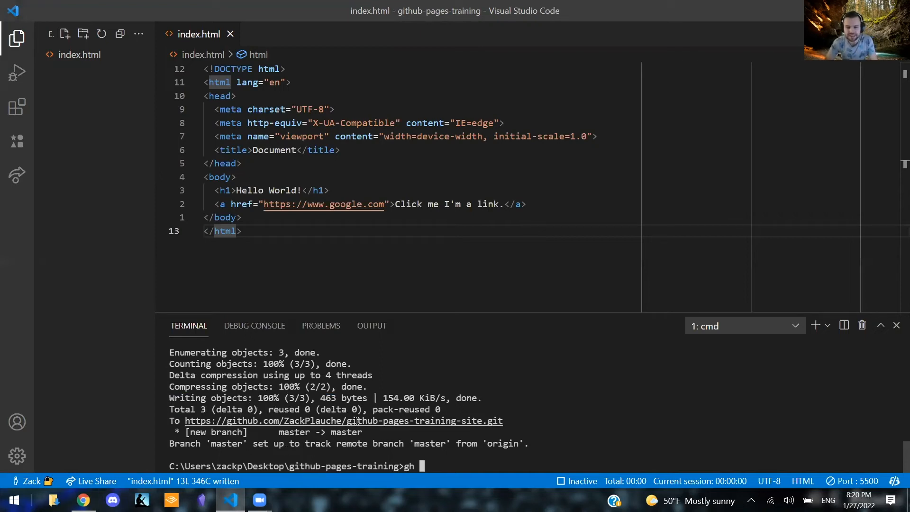
key("BackSpace")
key("BackSpace")
type("repo view --we")
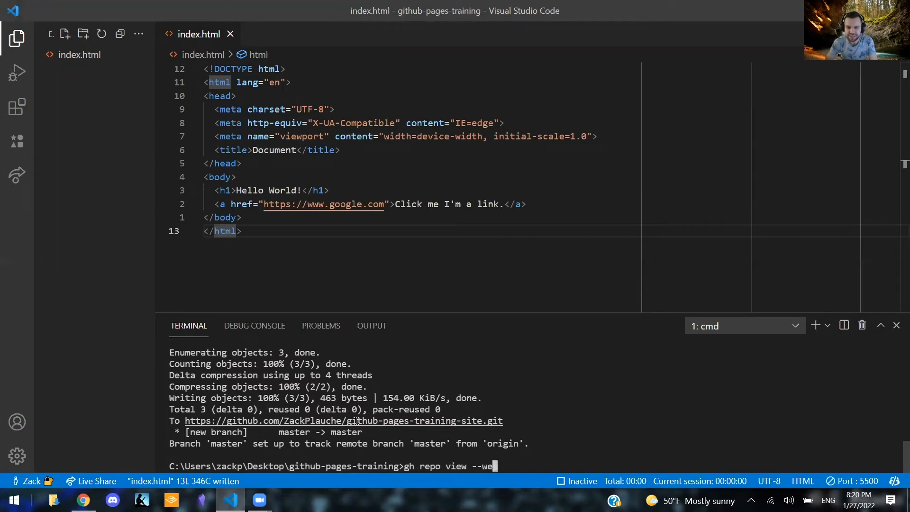
type("b")
key("Return")
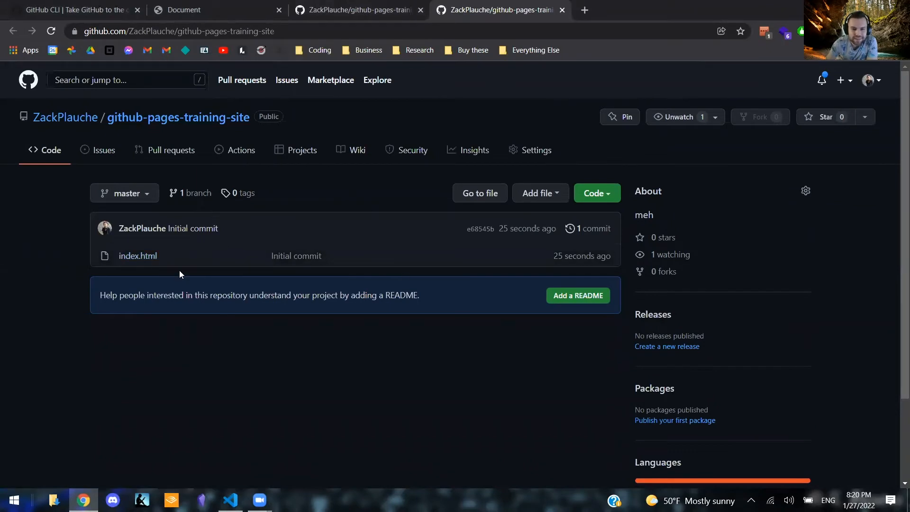
- Open the GitHub Pages section of the repository's settings
left_click(540, 153)
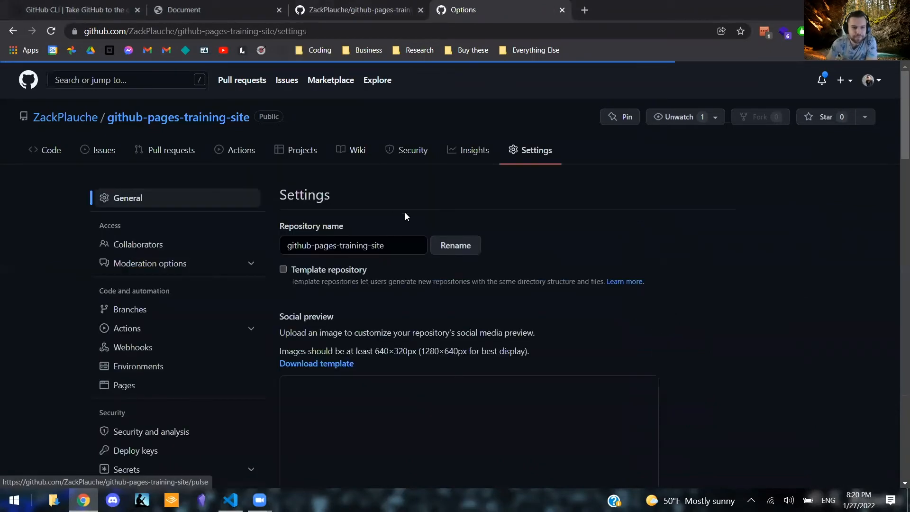
scroll(174, 434, "down", 2)
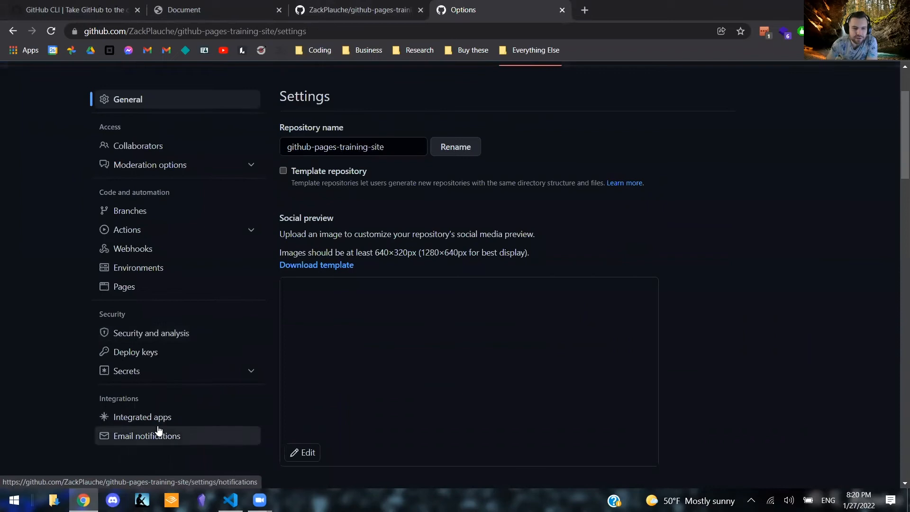
scroll(175, 290, "up", 2)
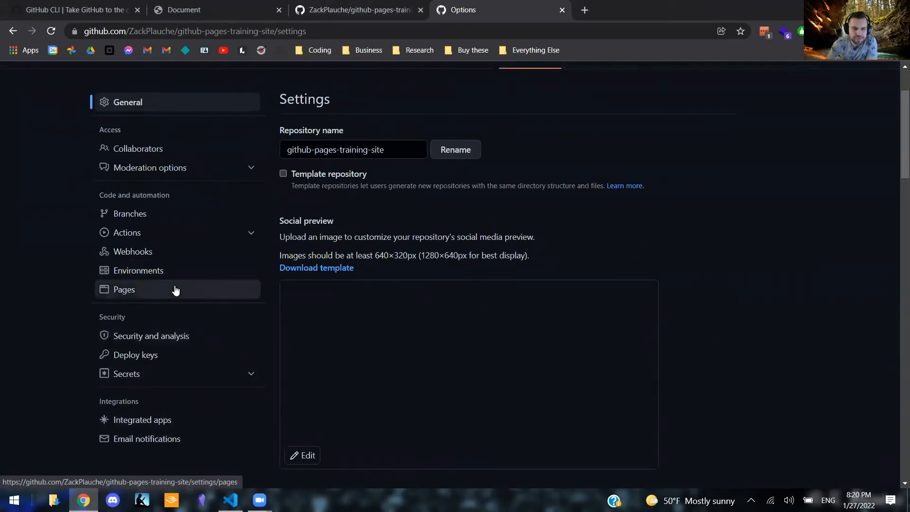
left_click(124, 384)
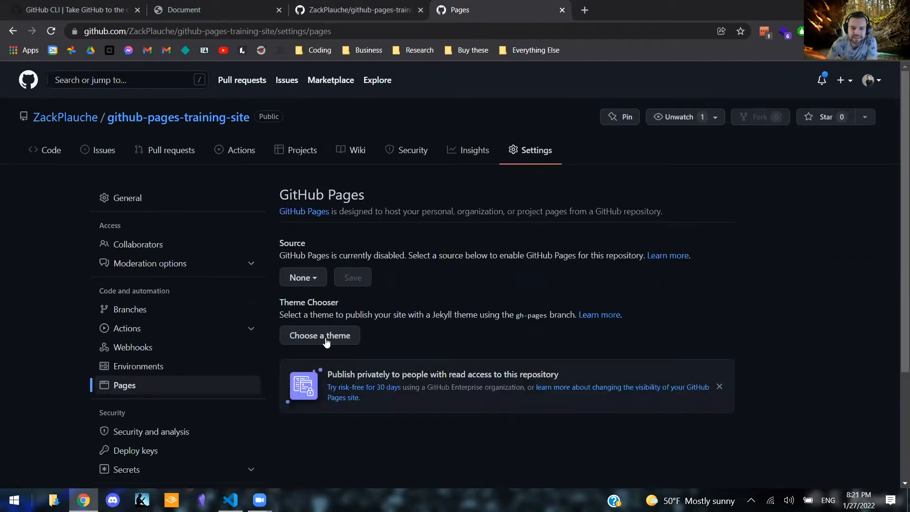
- Set the GitHub Pages source to the master branch with the / (root) folder and save it
left_click(313, 279)
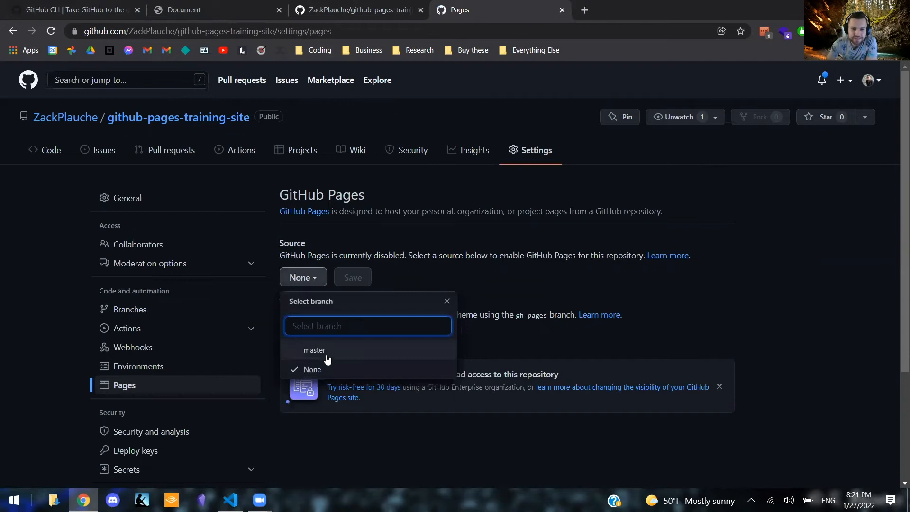
left_click(307, 350)
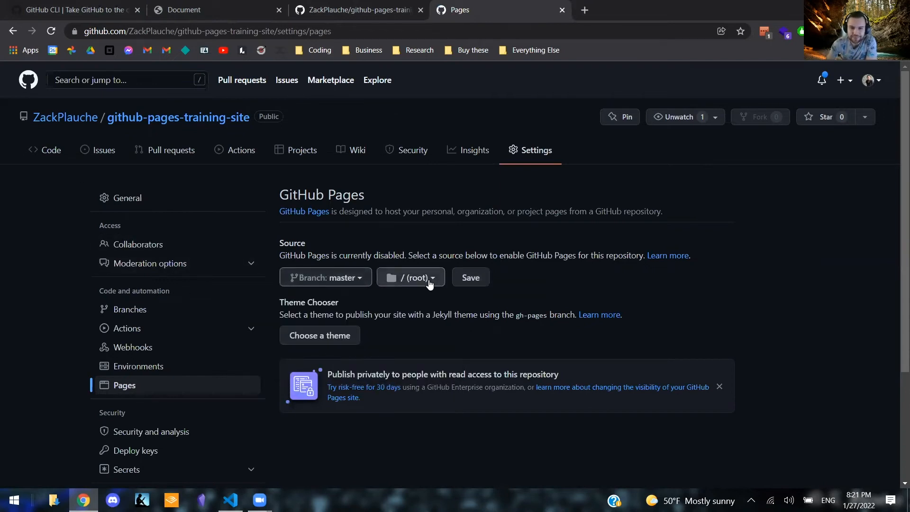
left_click(469, 279)
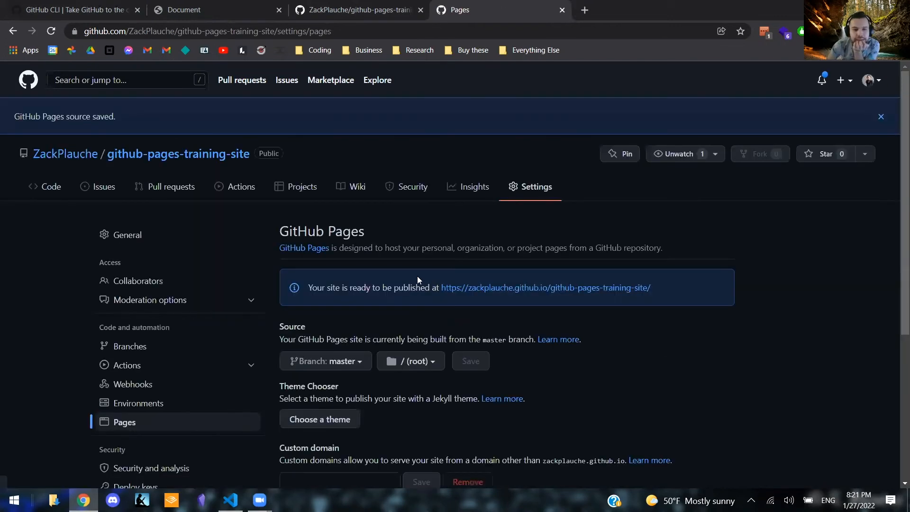
- Check the site at its GitHub Pages address, return to the Pages settings and review the theme, custom domain and HTTPS options
scroll(450, 266, "down", 1)
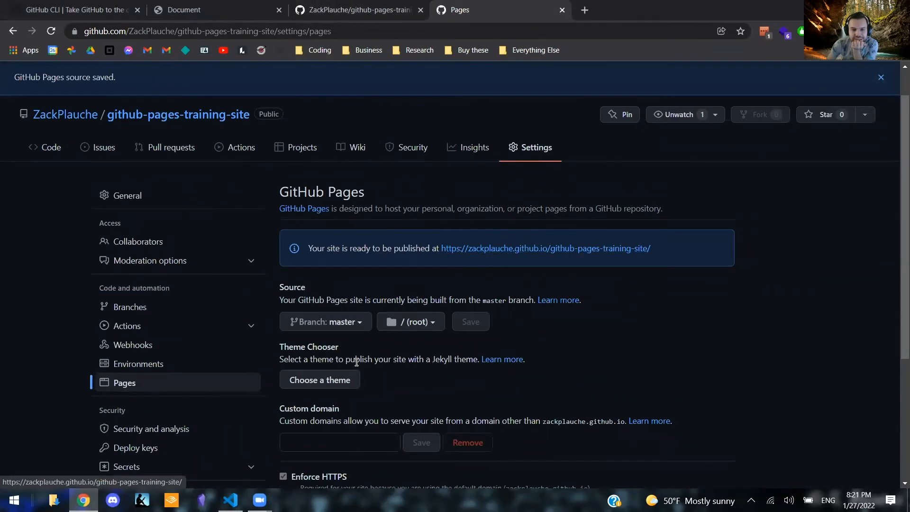
scroll(374, 372, "down", 2)
scroll(494, 229, "up", 2)
left_click(507, 251)
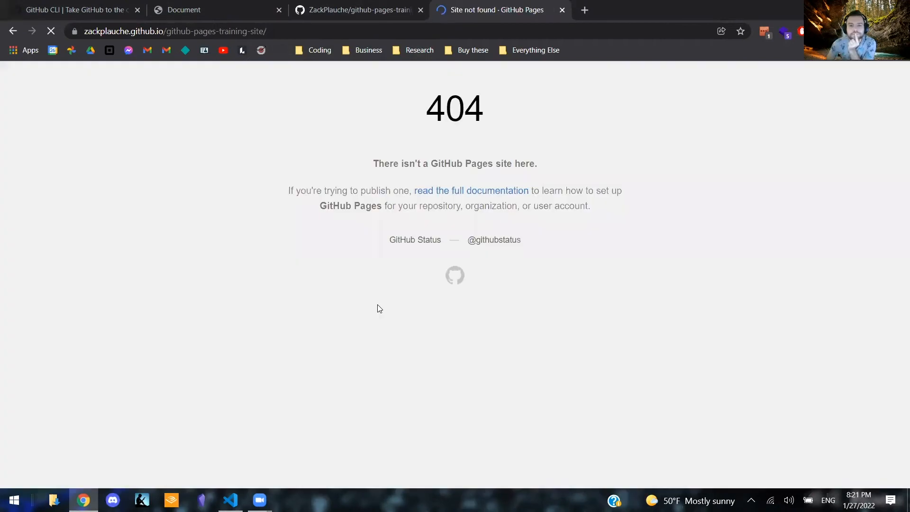
key("alt+Left")
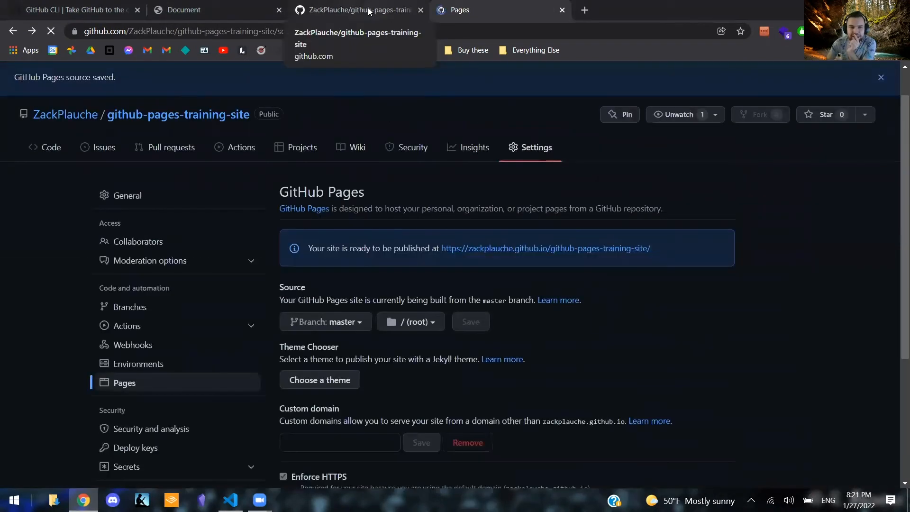
scroll(504, 246, "down", 1)
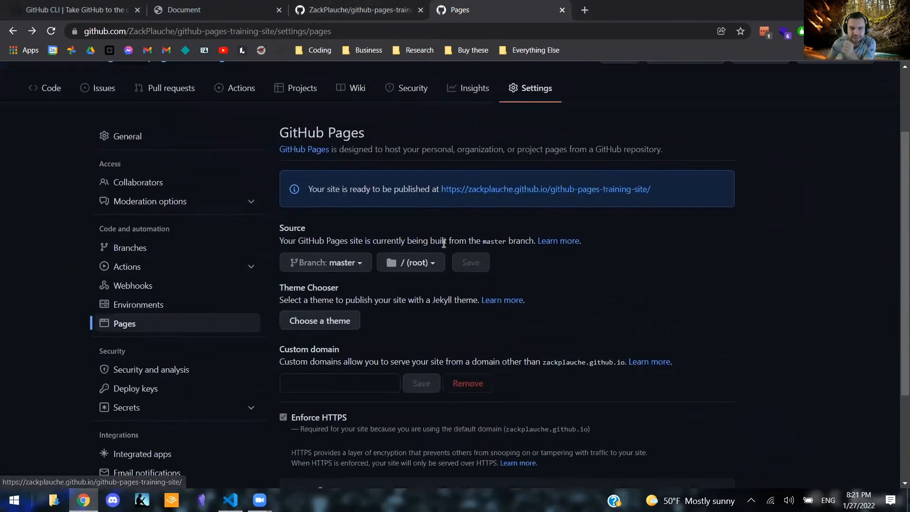
scroll(444, 240, "down", 1)
scroll(443, 281, "down", 2)
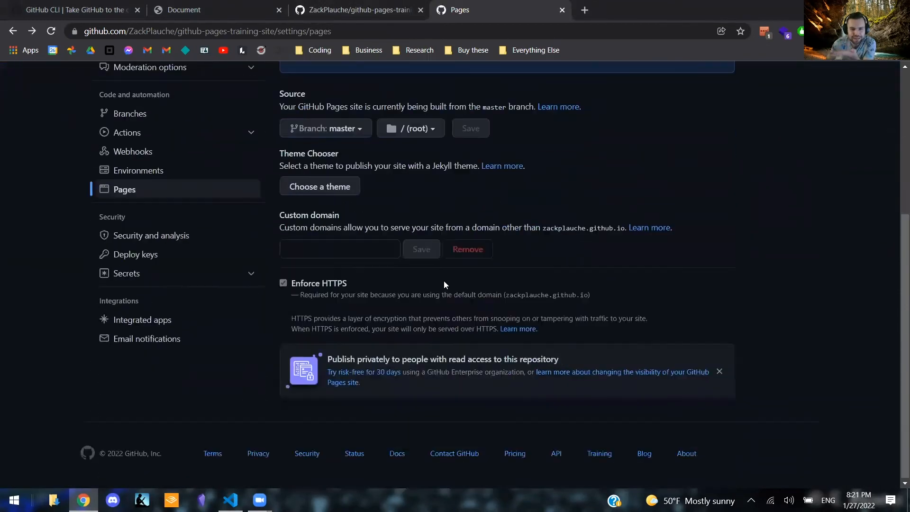
scroll(408, 243, "up", 1)
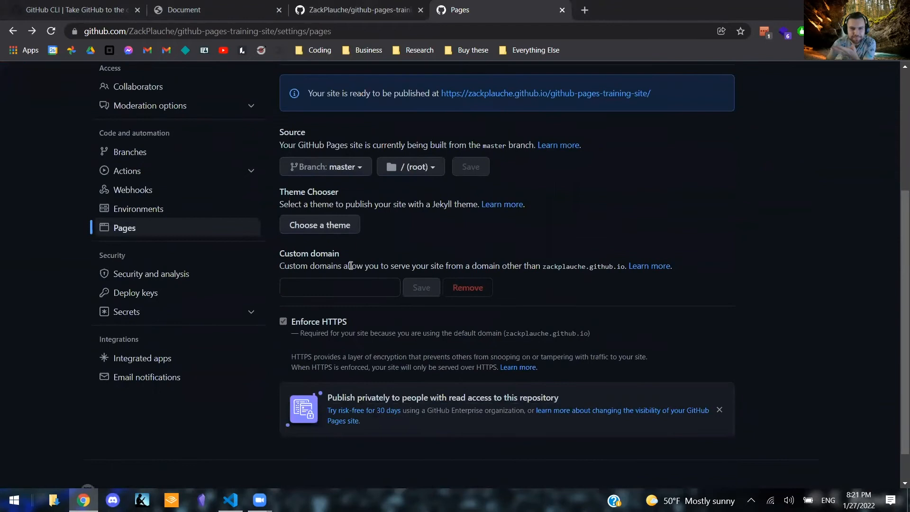
- Look through the repository's General settings down to the Danger Zone, and return to the dedicated Pages settings to review them
scroll(277, 228, "up", 2)
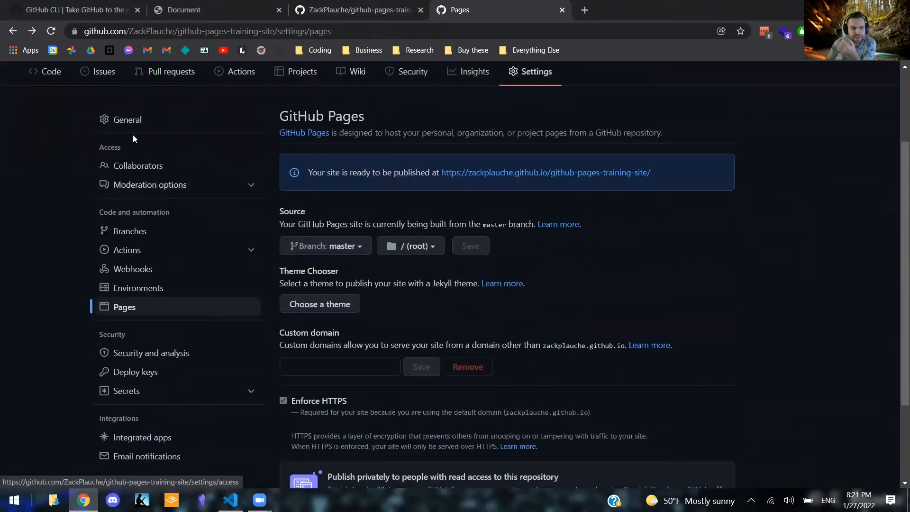
left_click(141, 124)
scroll(424, 246, "down", 1)
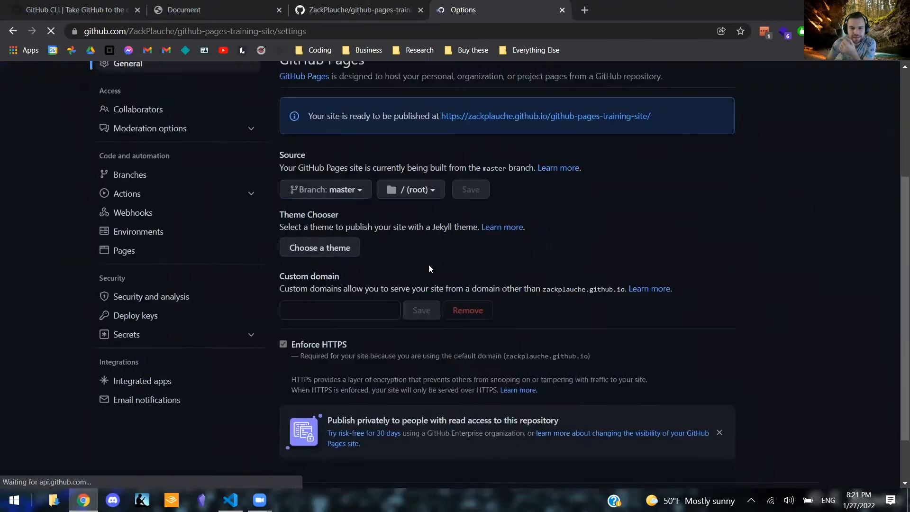
scroll(429, 284, "down", 7)
scroll(428, 288, "down", 15)
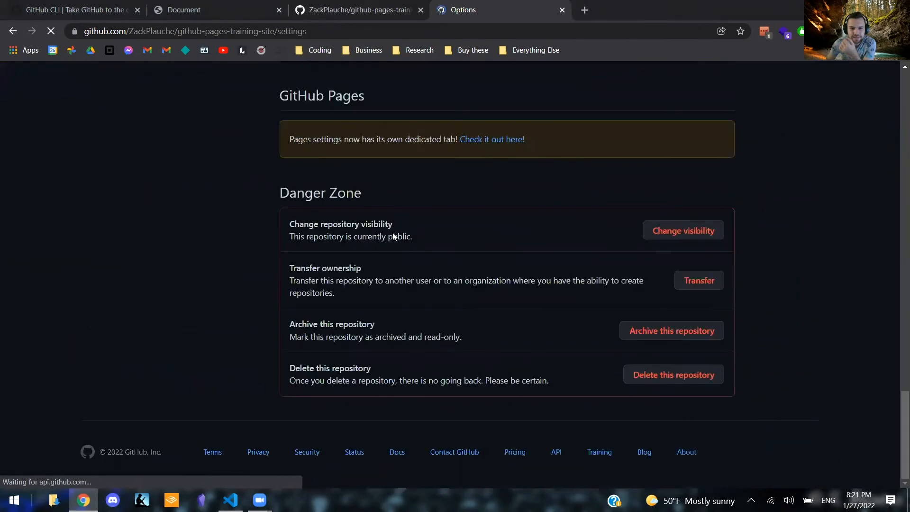
scroll(417, 235, "up", 2)
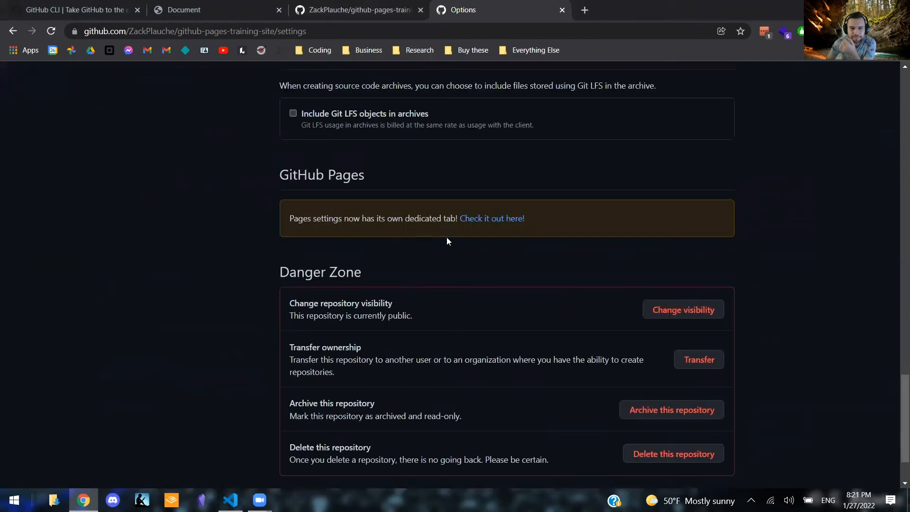
left_click(500, 220)
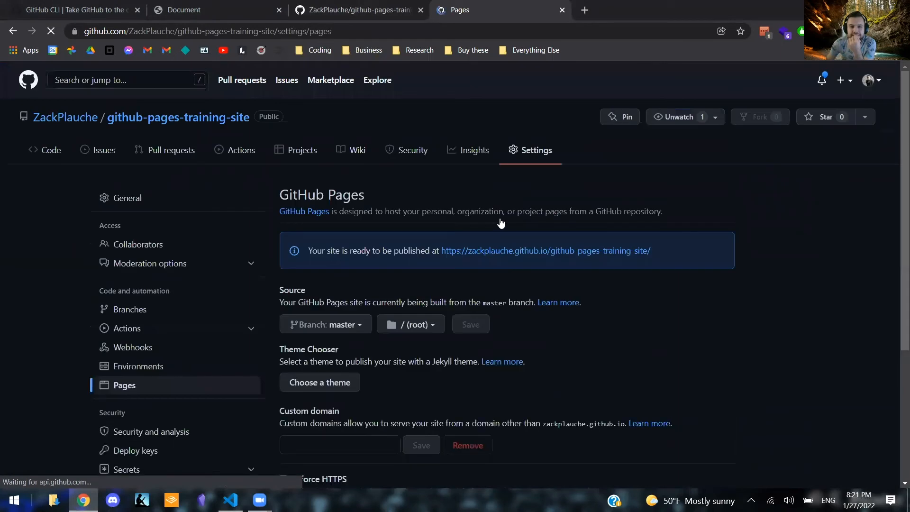
scroll(440, 220, "down", 3)
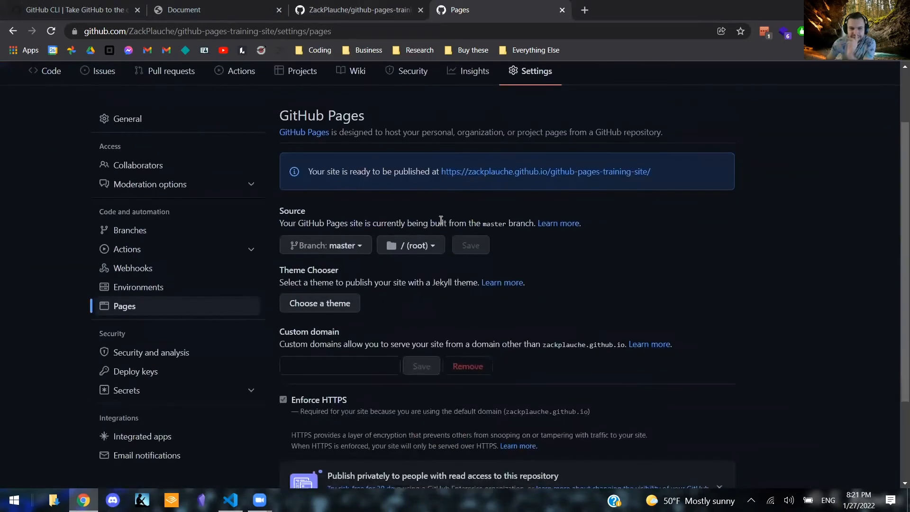
scroll(360, 285, "down", 2)
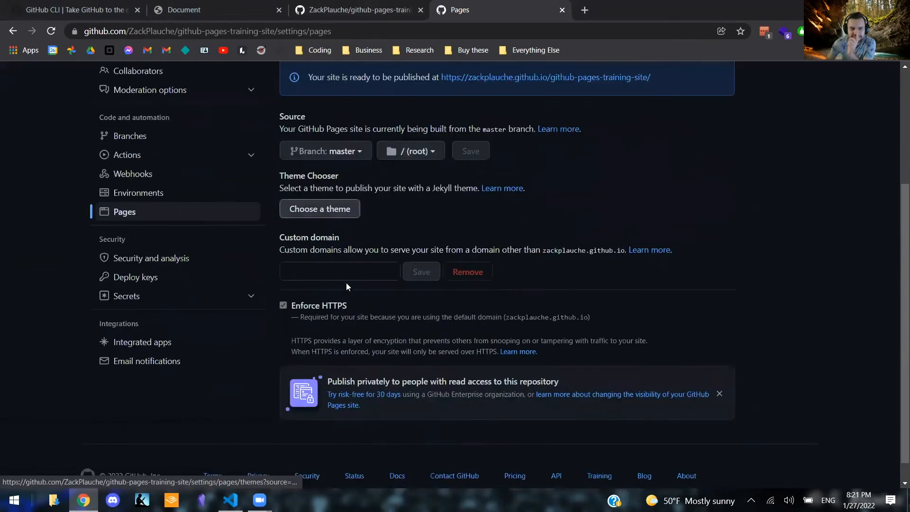
scroll(446, 339, "up", 4)
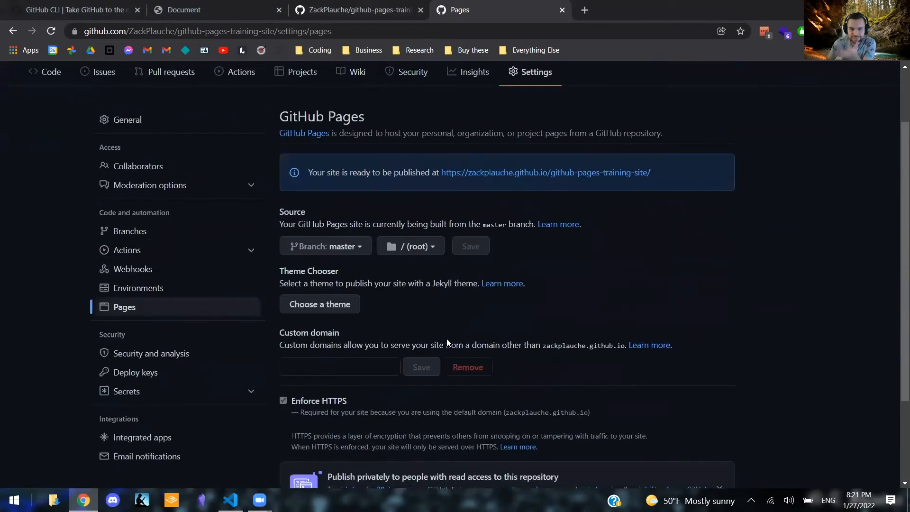
- Switch to Visual Studio Code and create an empty file named .nojekyll in the project folder
left_click(230, 500)
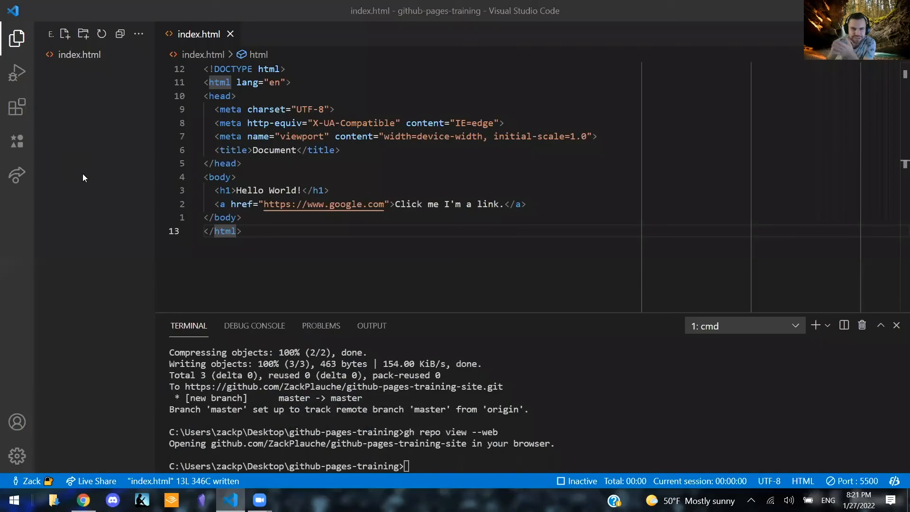
type(".")
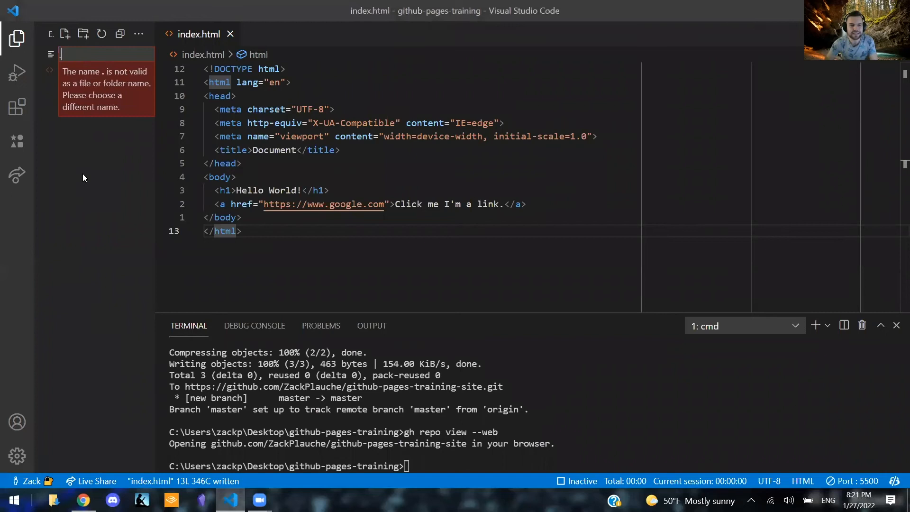
type("nojekyll")
key("Return")
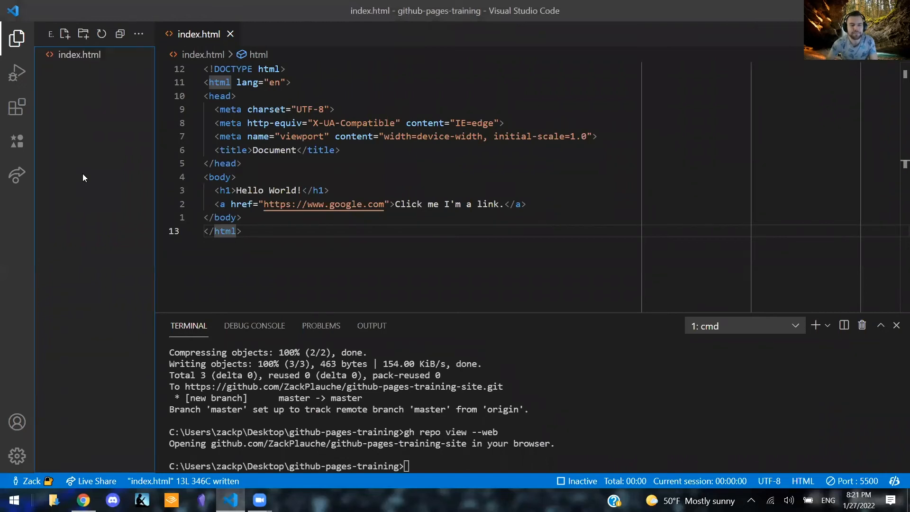
- Commit all changes with the message "Add nojekyll" from the terminal and push the commit to GitHub
left_click(437, 407)
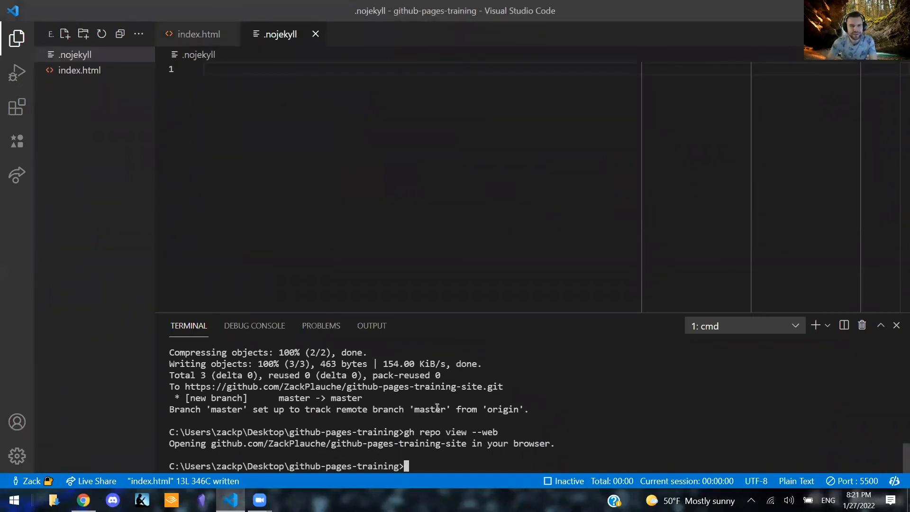
type("git add .")
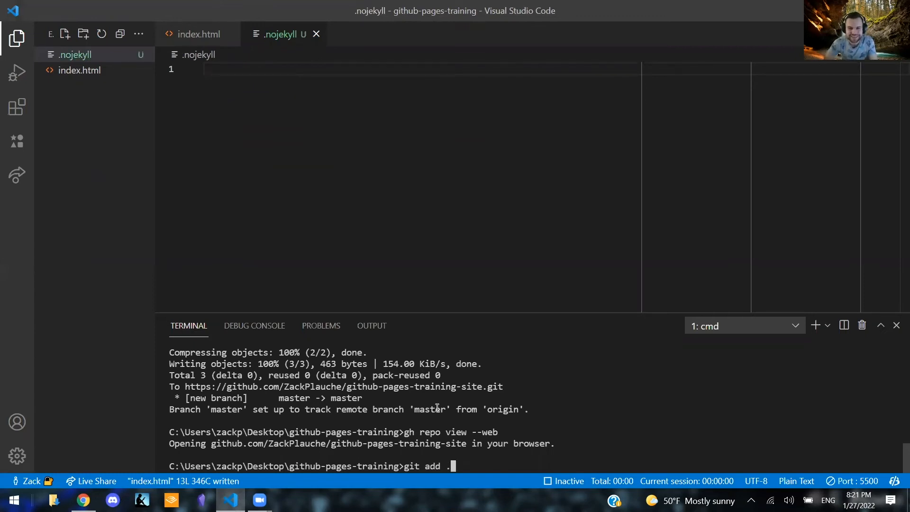
key("Return")
type("git co")
key("BackSpace")
key("BackSpace")
key("BackSpace")
key("BackSpace")
type("t commit -m \"Add nojekyll")
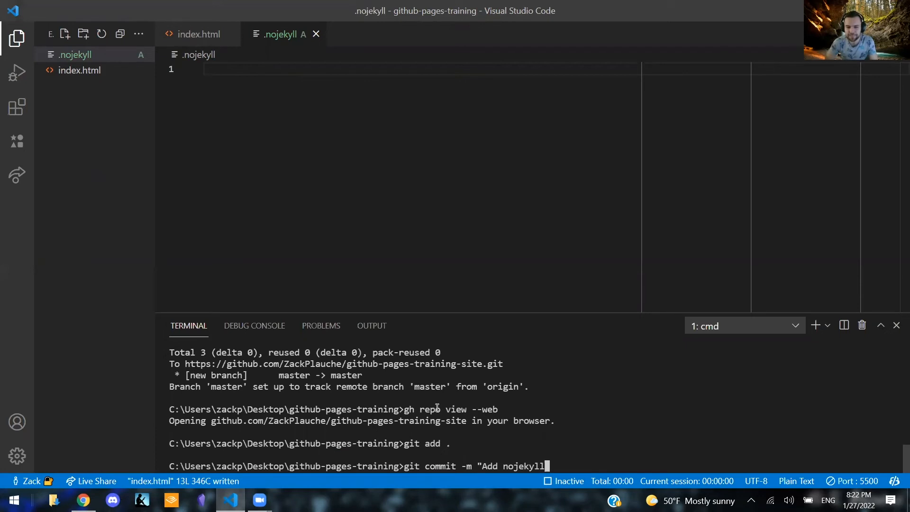
key("Return")
type("git push")
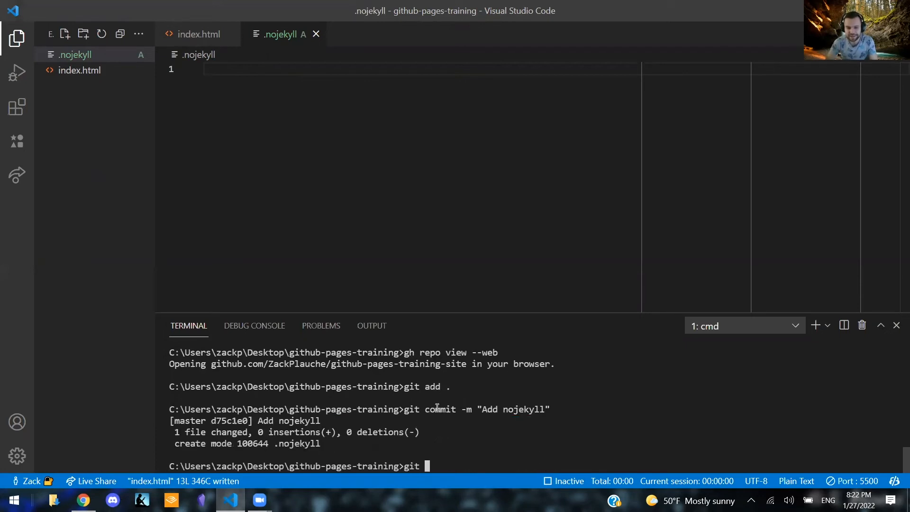
key("Return")
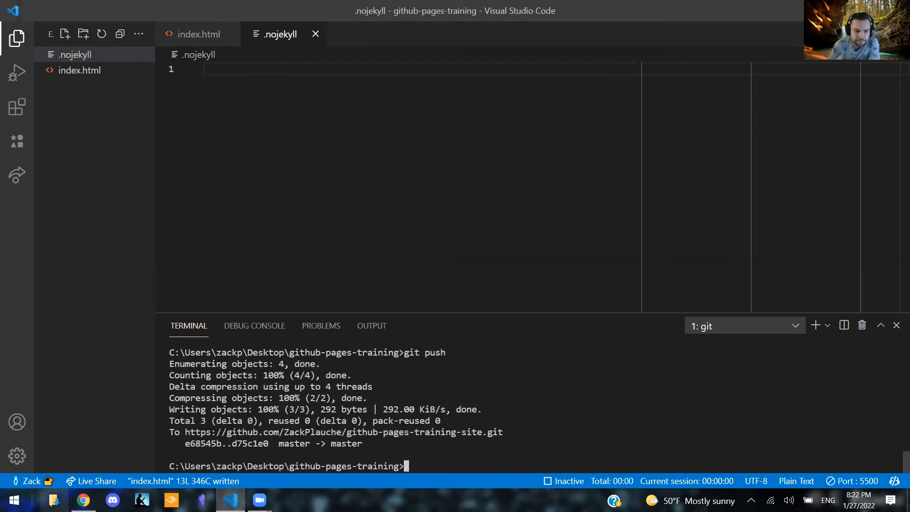
- Switch to the browser, check the site at its GitHub Pages address and examine the pushed files on the repository page
key("alt+Tab")
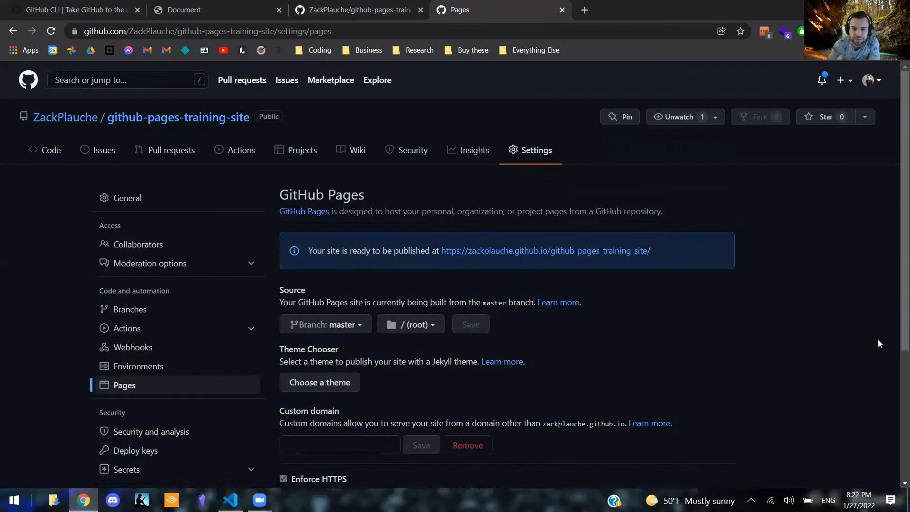
left_click(611, 251)
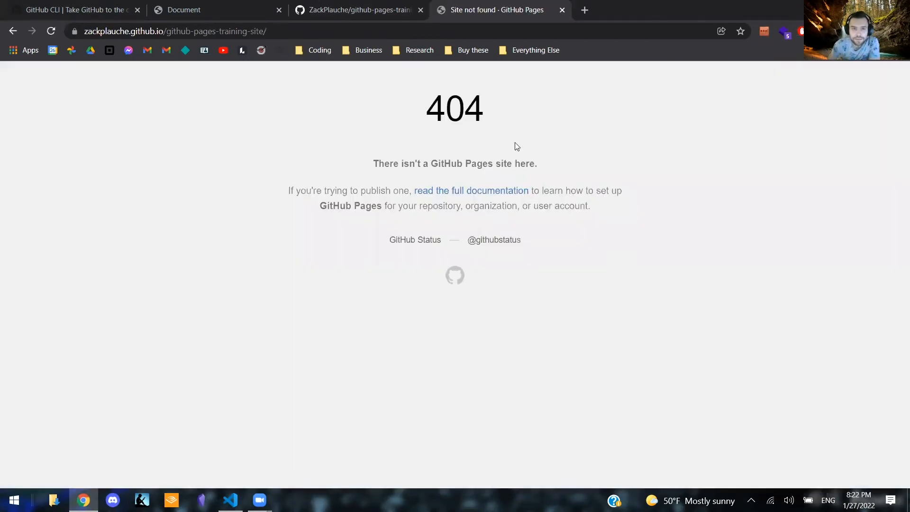
left_click(367, 9)
left_click(53, 114)
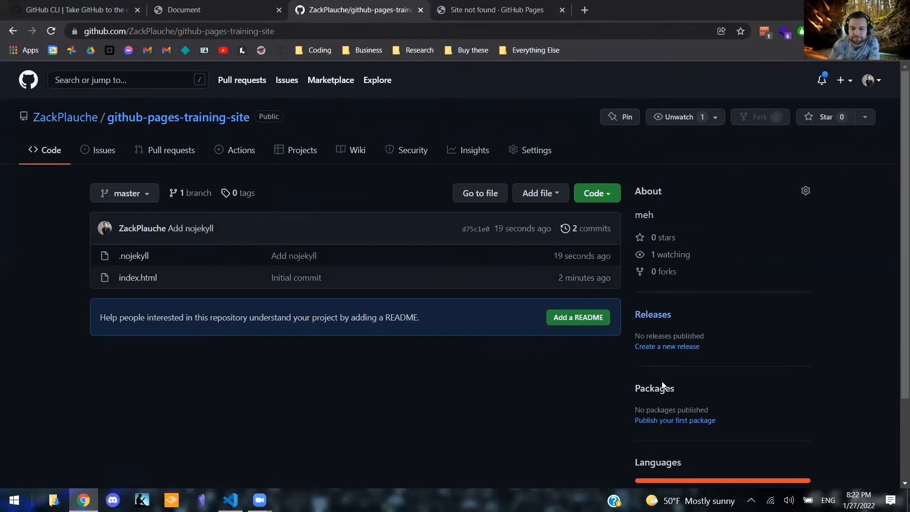
scroll(668, 384, "down", 1)
scroll(663, 419, "up", 1)
left_click(534, 163)
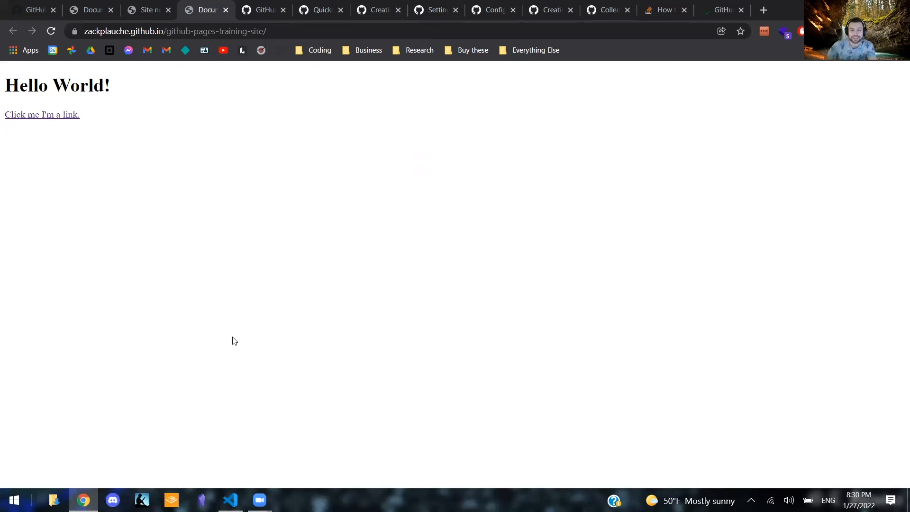
- Switch to Visual Studio Code and delete the .nojekyll file from the project folder
left_click(230, 500)
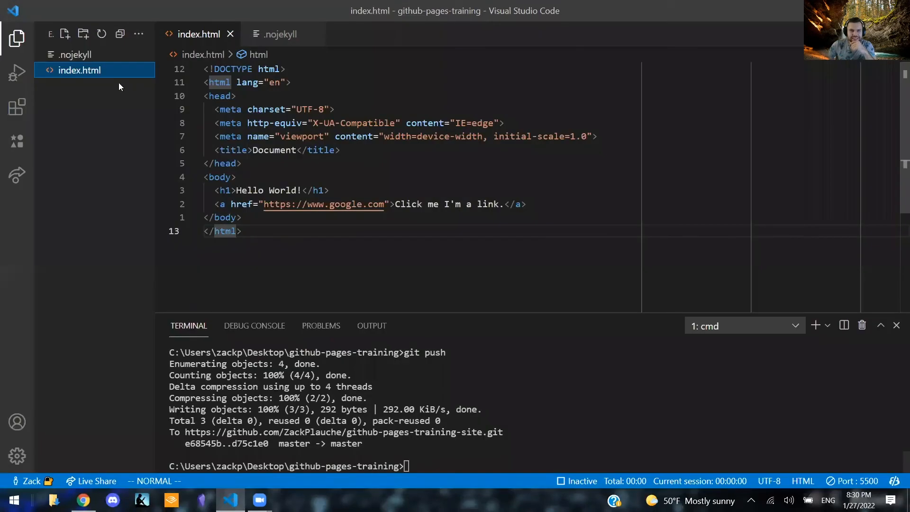
left_click(98, 56)
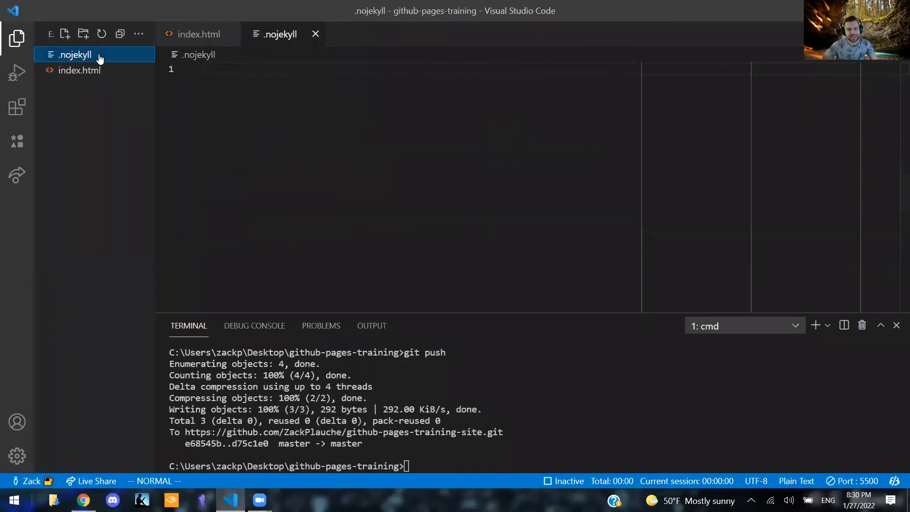
key("Delete")
- Stage all changes with git add . and commit them with the message "Remove .nojekyll"
left_click(390, 411)
type("git add .")
key("Return")
type("git co")
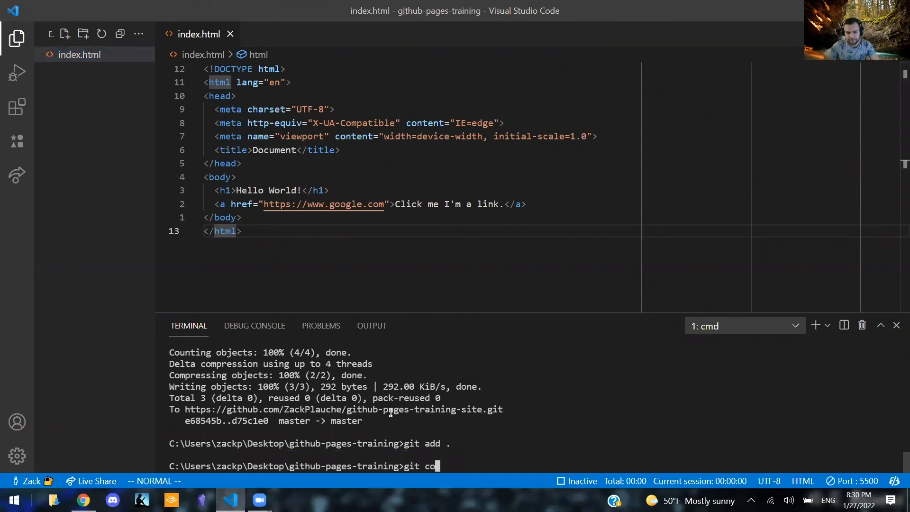
type("mmit -m \"")
type("Pub")
key("BackSpace")
key("BackSpace")
type("emov")
key("BackSpace")
key("BackSpace")
key("BackSpace")
key("BackSpace")
type("emove j .nojekyll\"")
key("Return")
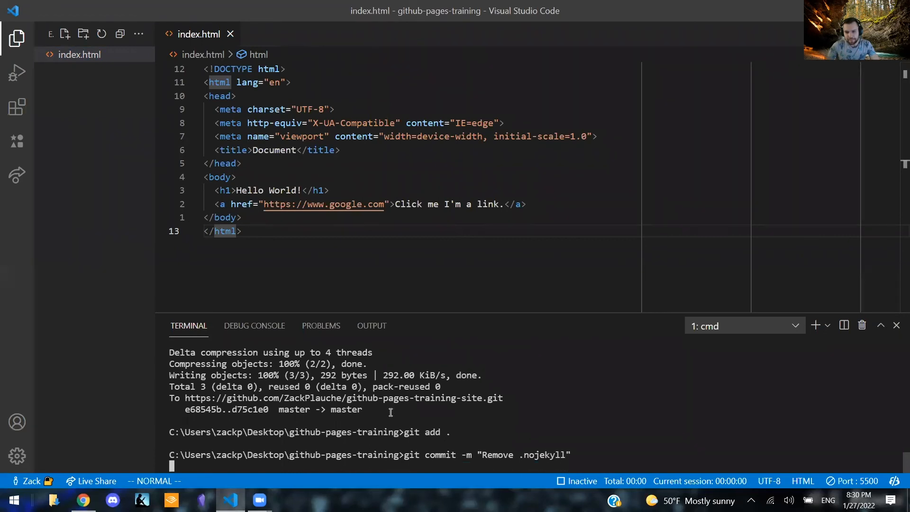
- Push the commit to GitHub, integrating the remote changes with git pull before running git push again
type("git push")
key("Return")
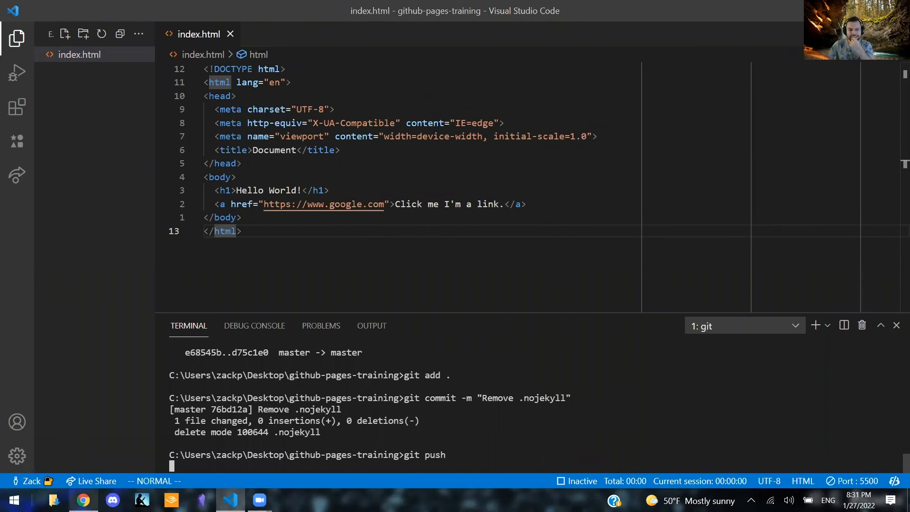
mouse_move(84, 500)
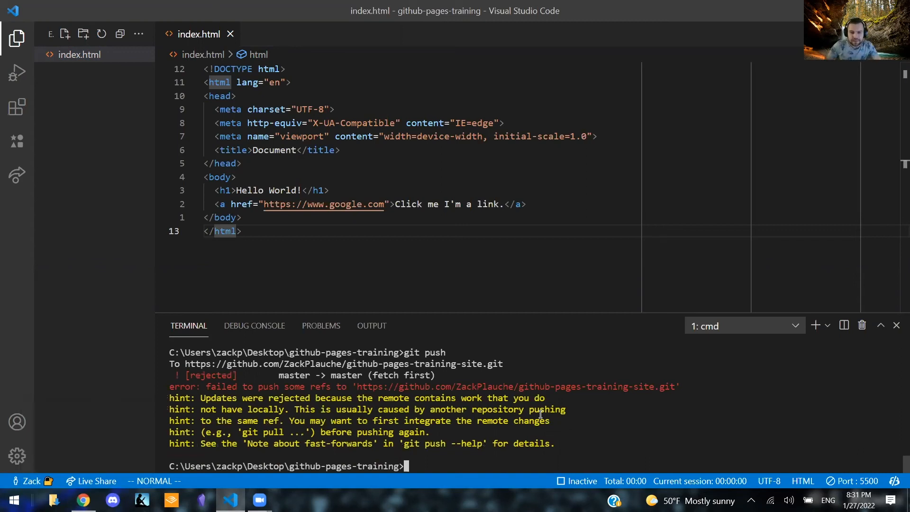
type("it pl")
type("ll")
key("Return")
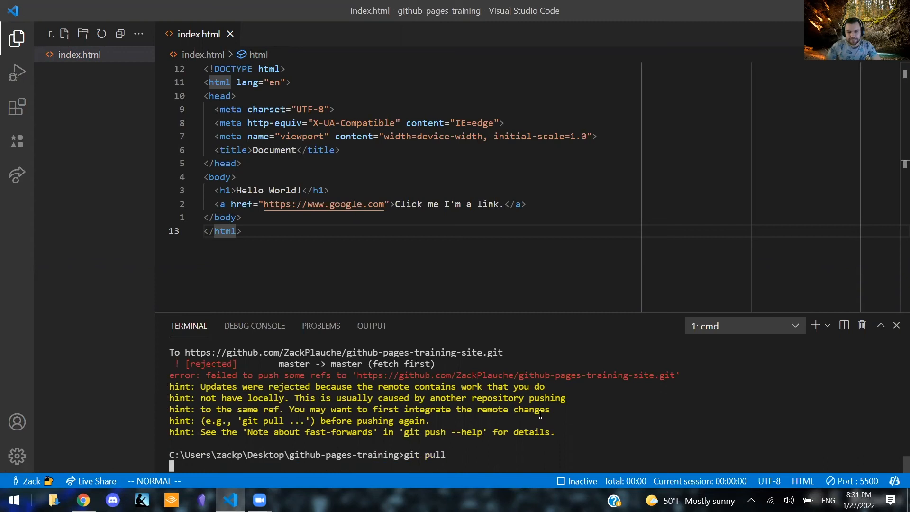
type("git push")
key("Return")
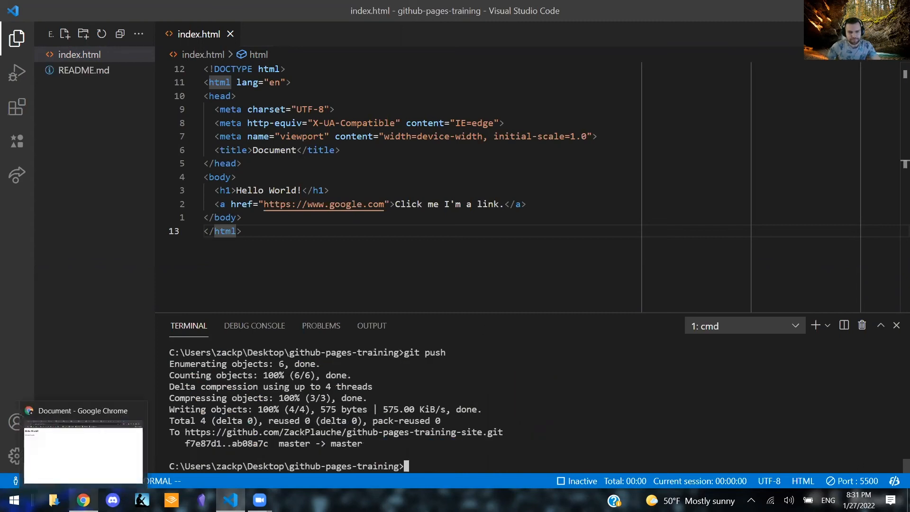
- Switch to the browser, reload the published site and check it along with the neighbouring GitHub Pages documentation tabs
left_click(83, 450)
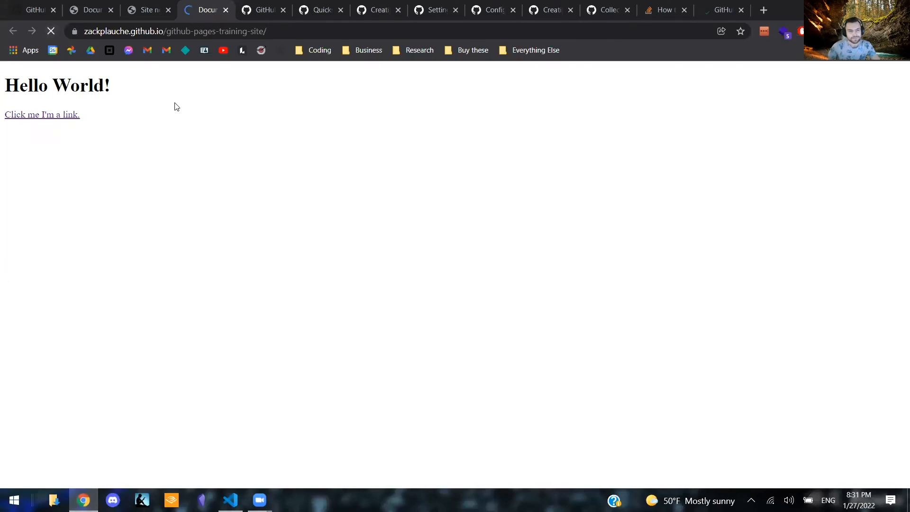
left_click(315, 7)
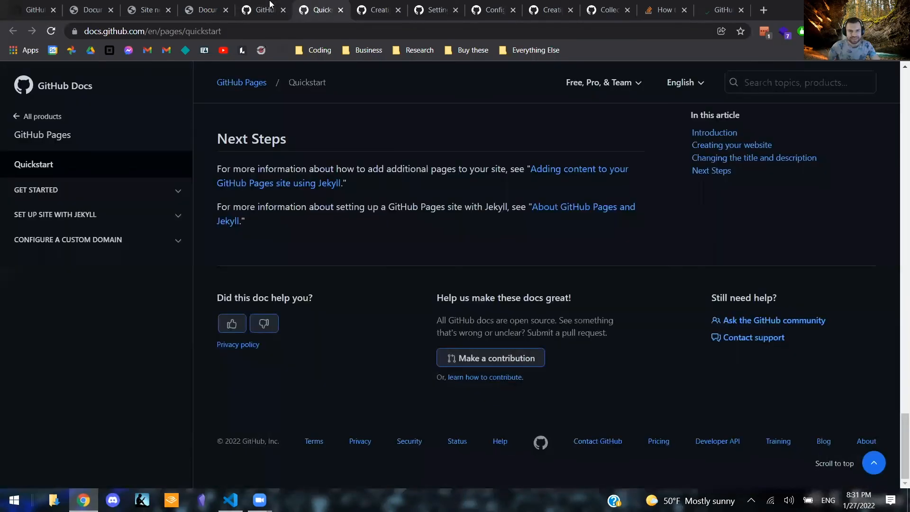
left_click(274, 7)
left_click(206, 9)
left_click(161, 8)
left_click(186, 10)
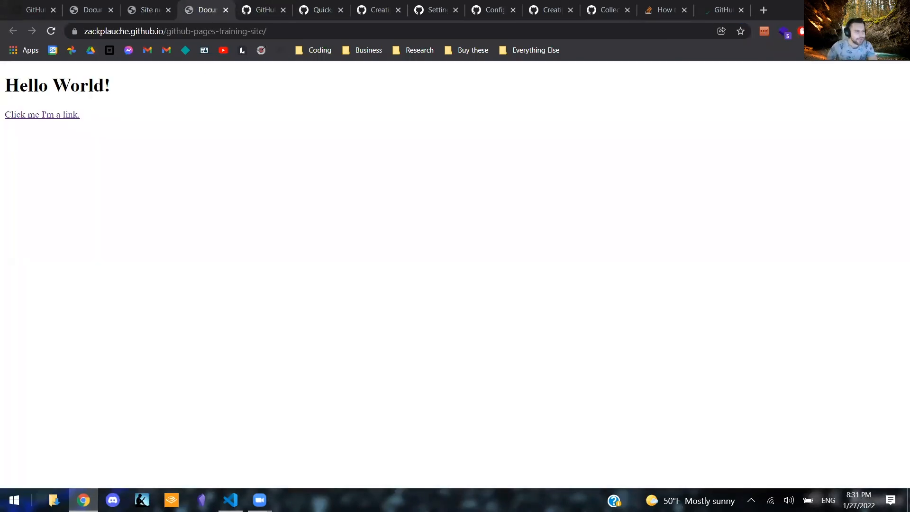